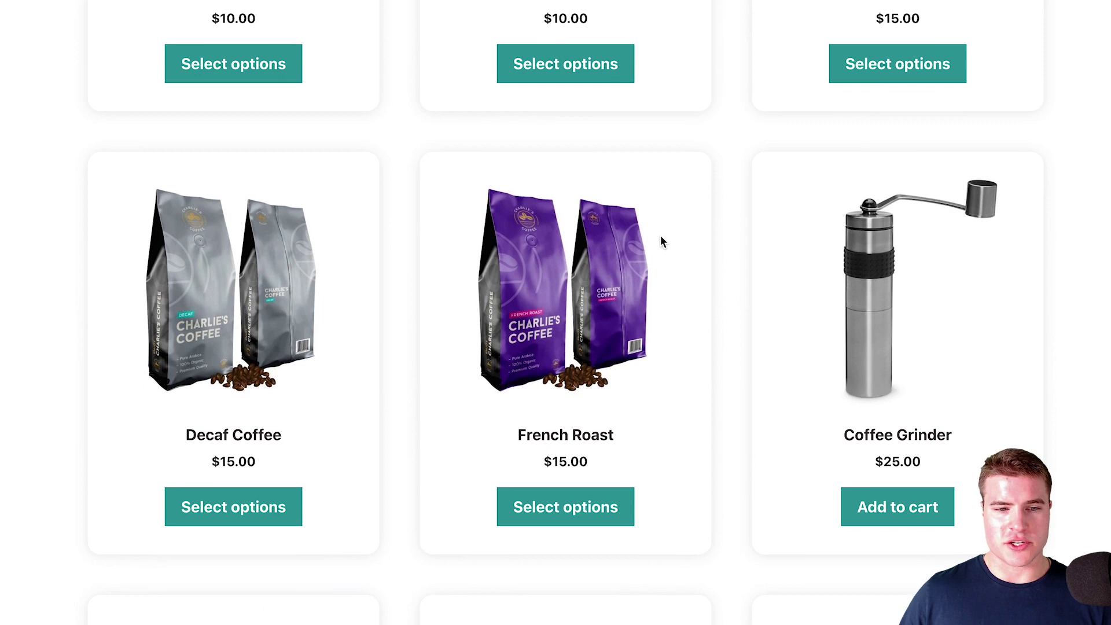
Open the French Roast product from its image on the Shop page
click(629, 249)
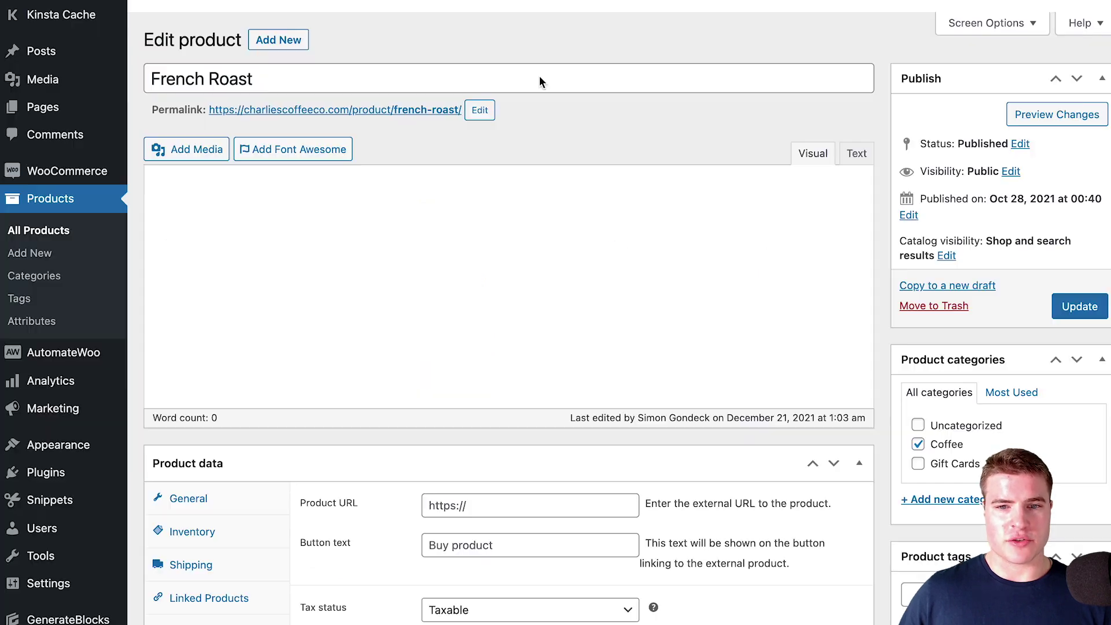
Add a Shipping Destinations restriction to French Roast and begin its short description
scroll(541, 82, down, 5)
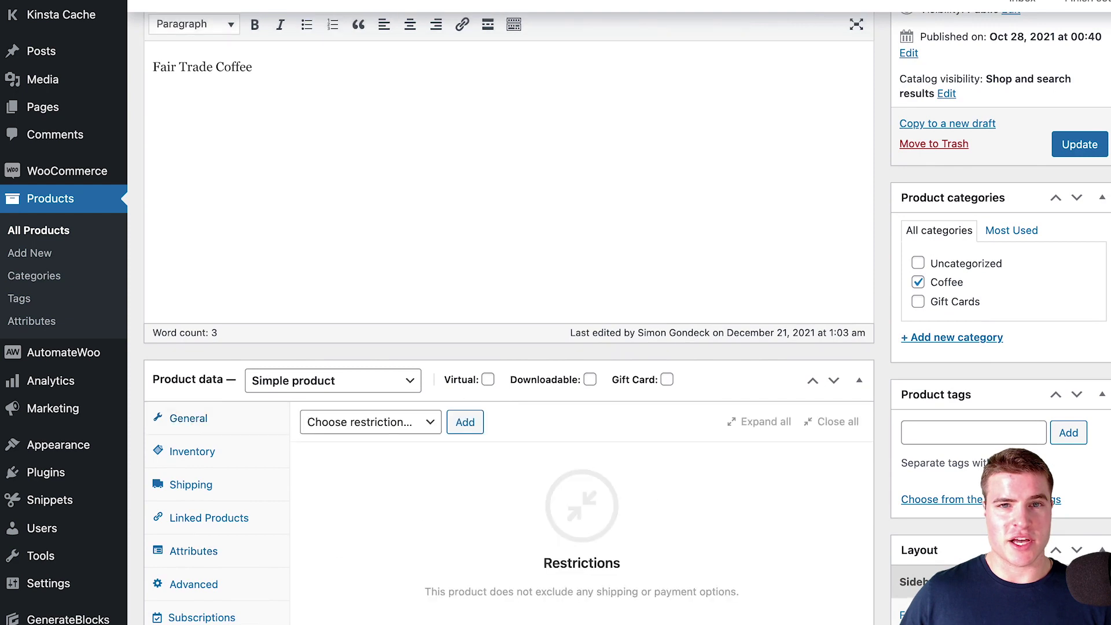
scroll(382, 347, down, 2)
click(370, 312)
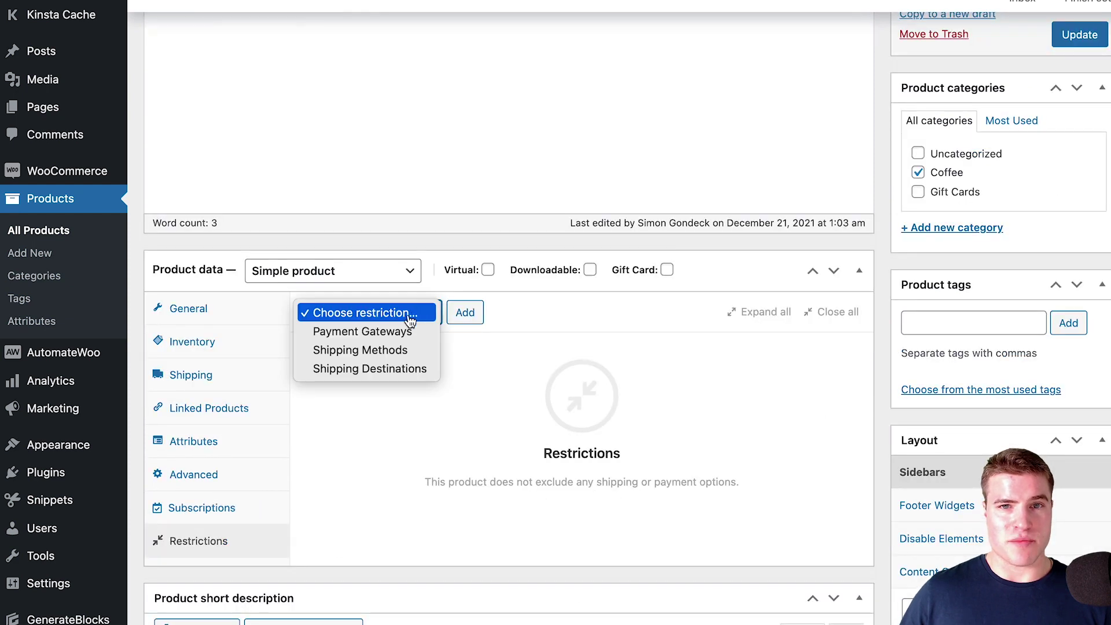
click(396, 369)
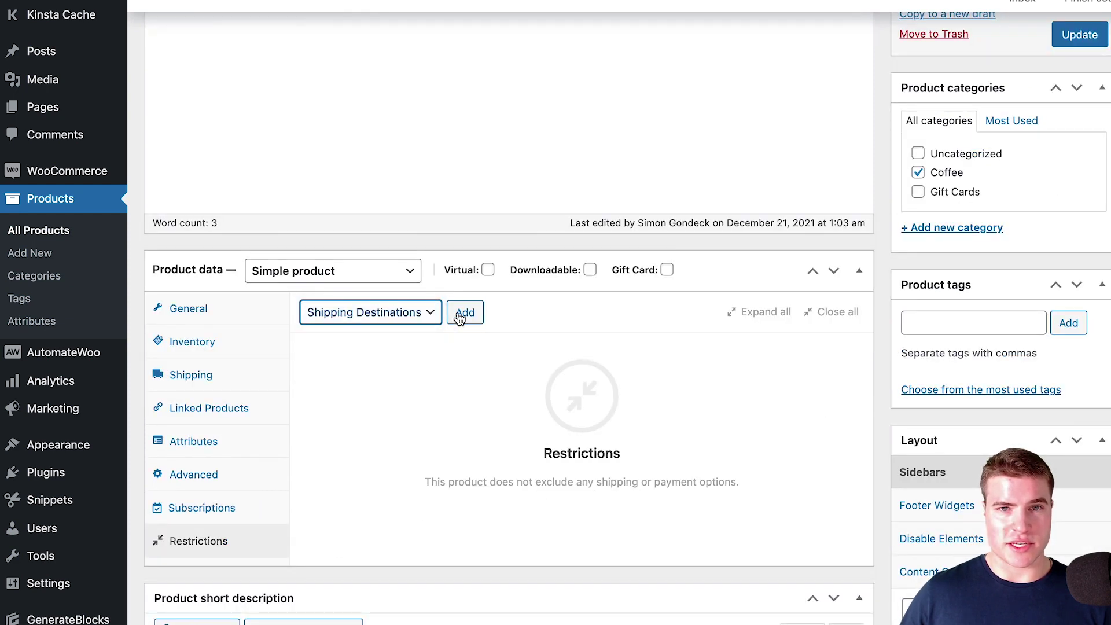
click(464, 313)
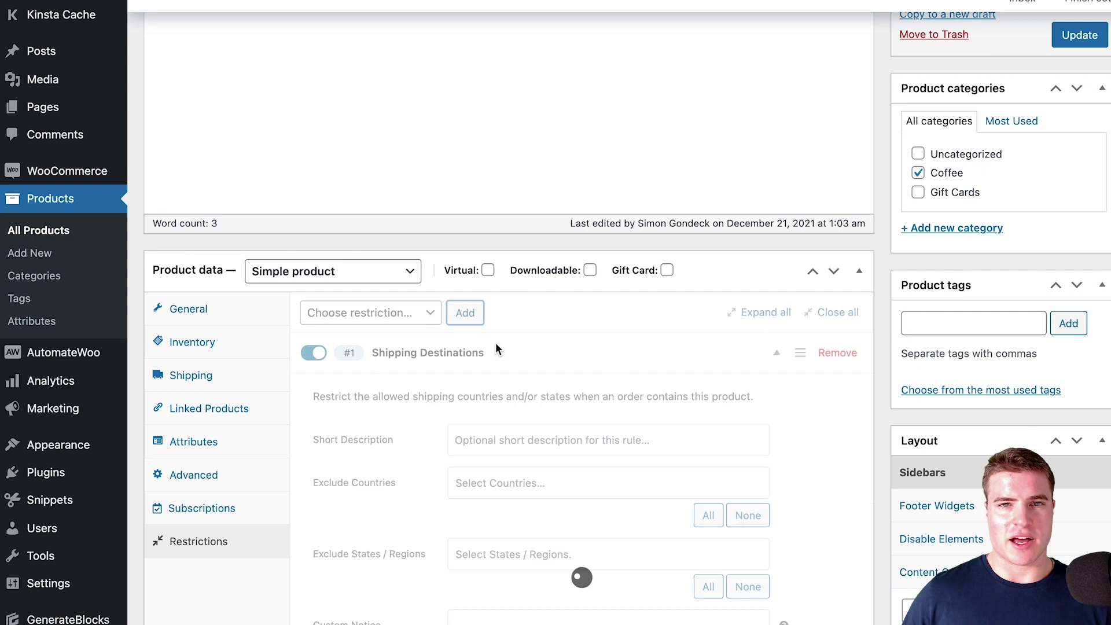
scroll(483, 381, down, 2)
click(499, 364)
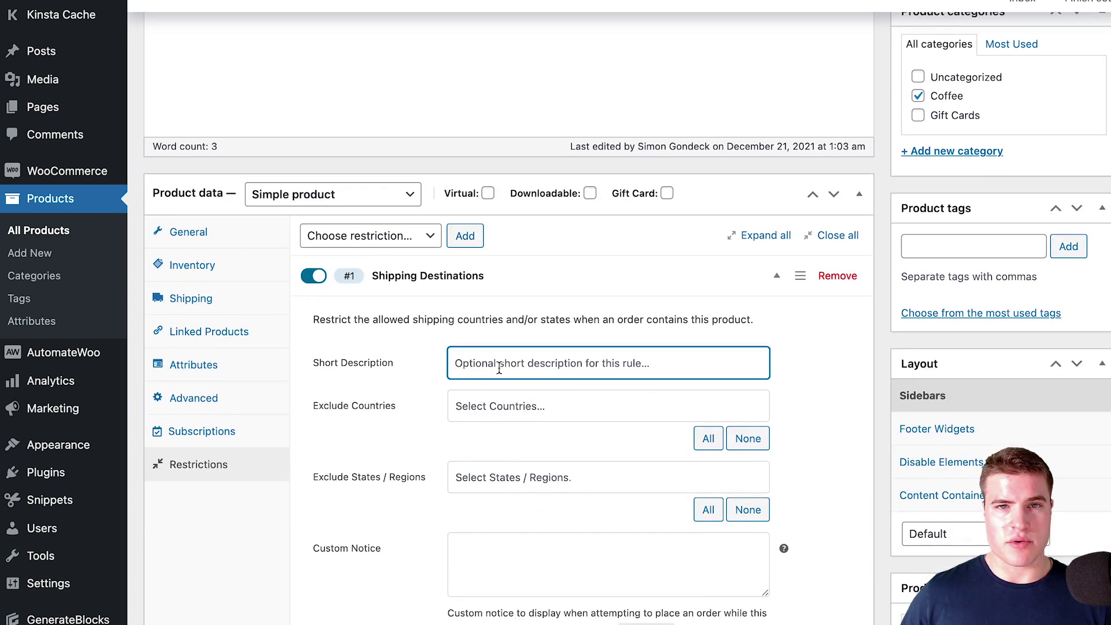
text(New Mexico)
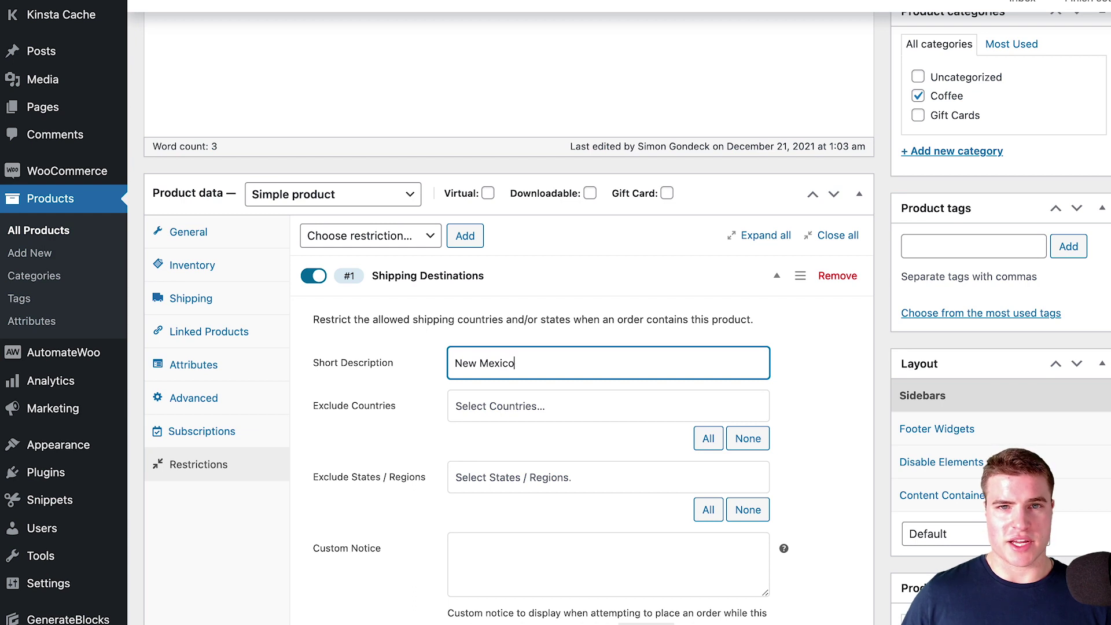
Exclude United States (US) and the state New Mexico from shipping
click(505, 407)
click(499, 390)
click(508, 429)
text(new)
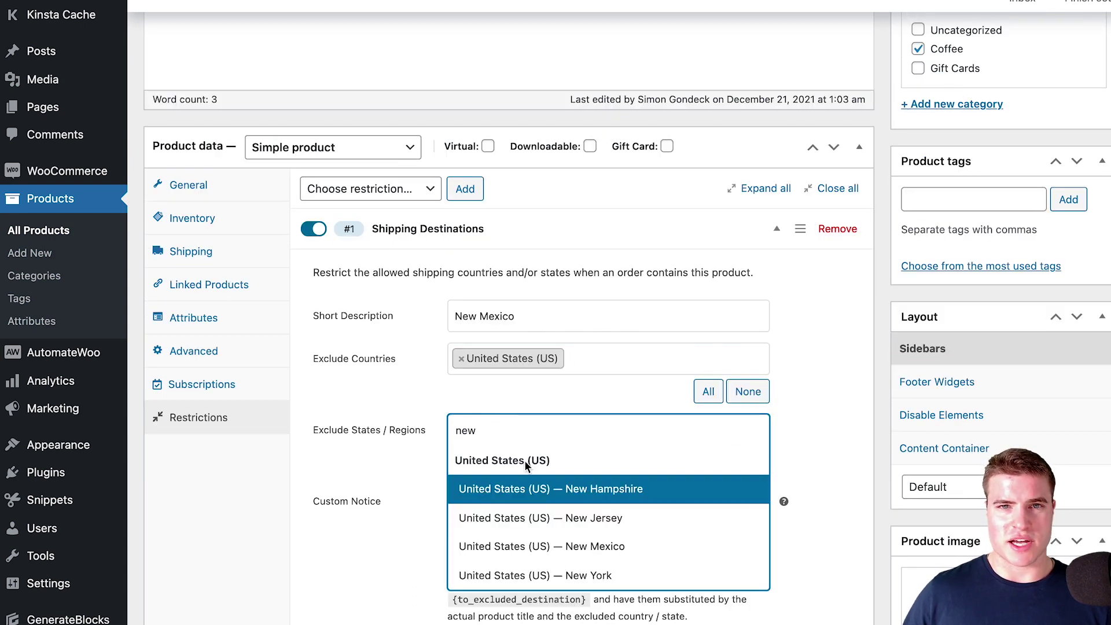
click(536, 547)
Enter the custom notice 'Unfortunately we cannot ship {product} to {to_excluded_destination}. Please call us…'
scroll(536, 506, down, 1)
click(531, 506)
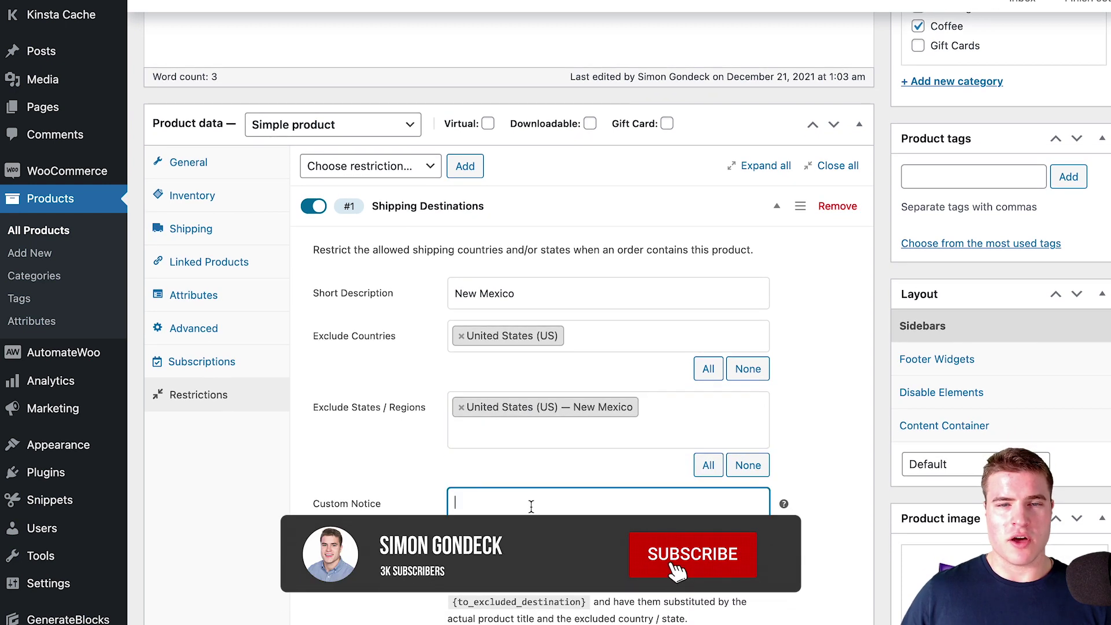
scroll(531, 505, down, 1)
text(Unfortunately we cannot ship)
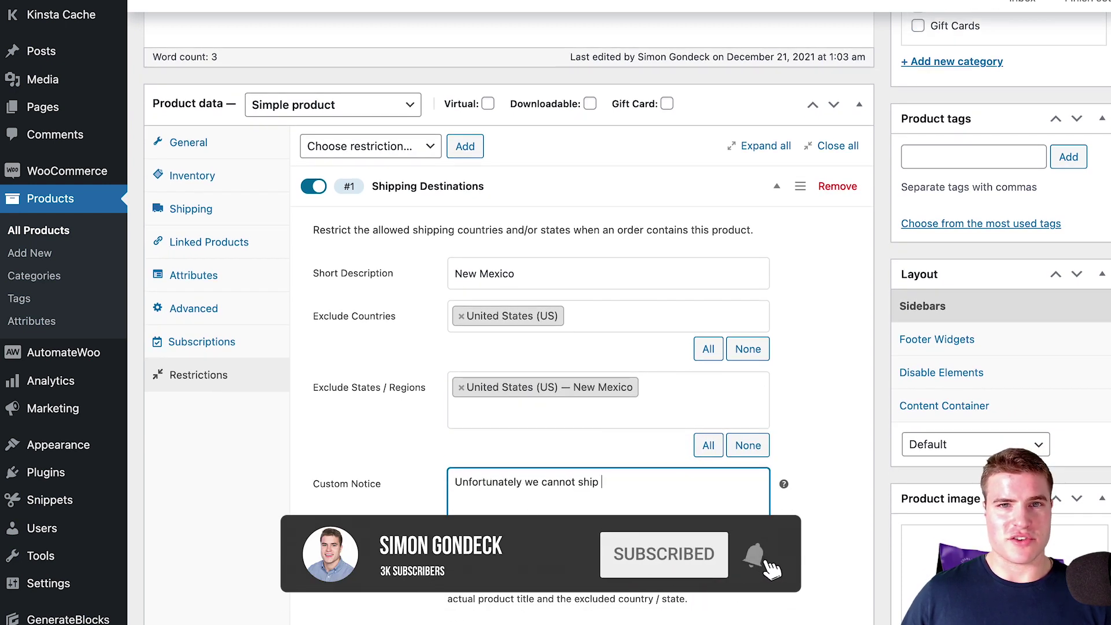
text( {product} to {to_excluded_destination}. Please call us for more)
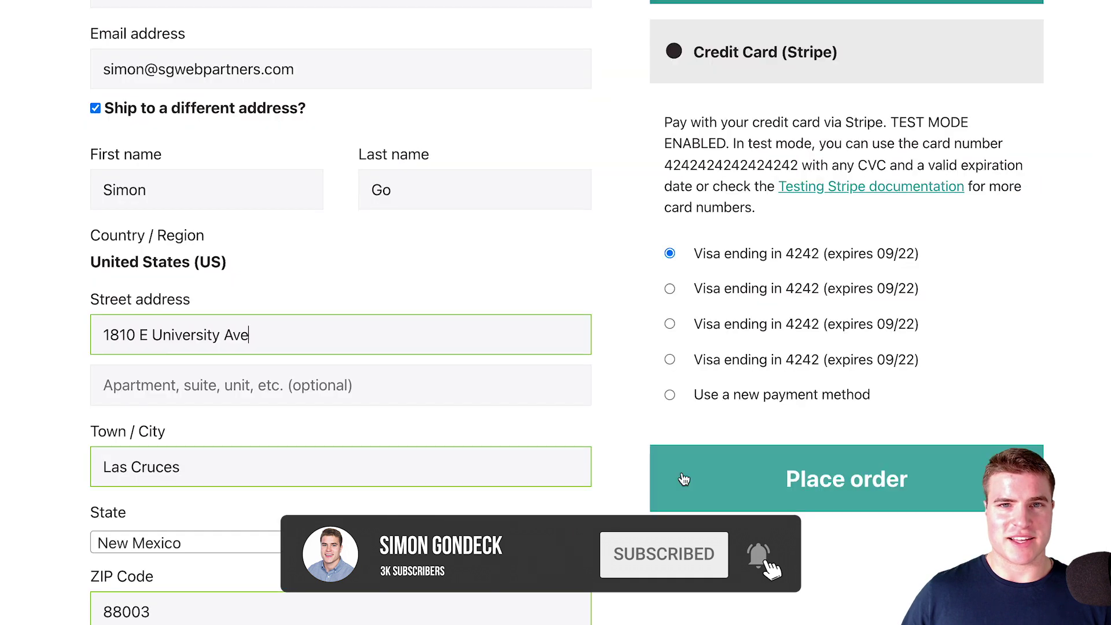
Place the order to the New Mexico address and review the cannot-ship notice
click(684, 479)
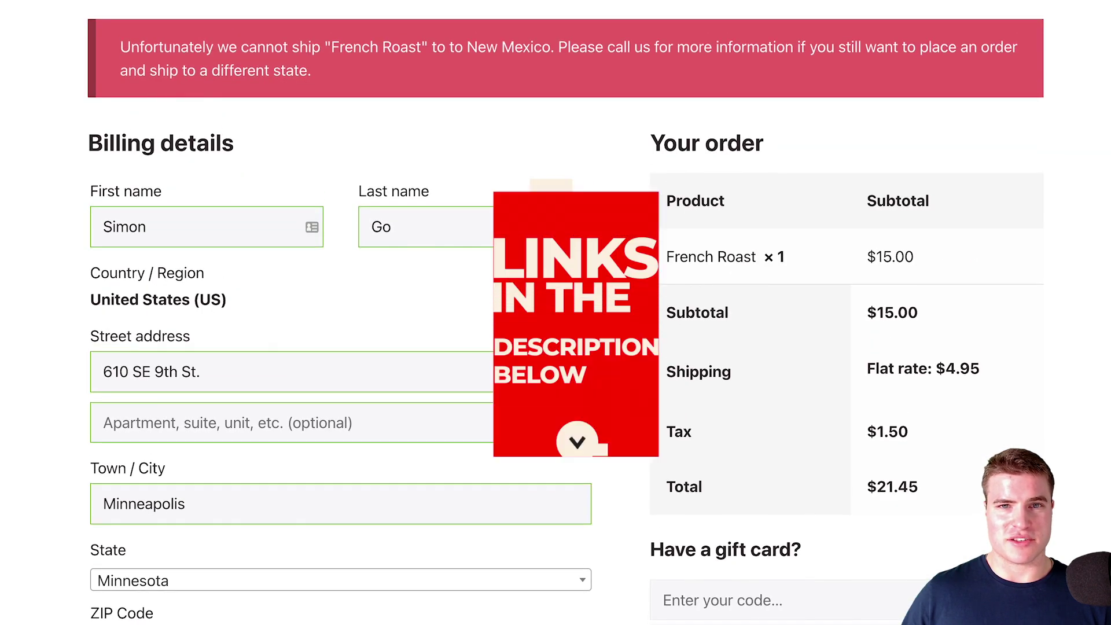
scroll(556, 312, up, 1)
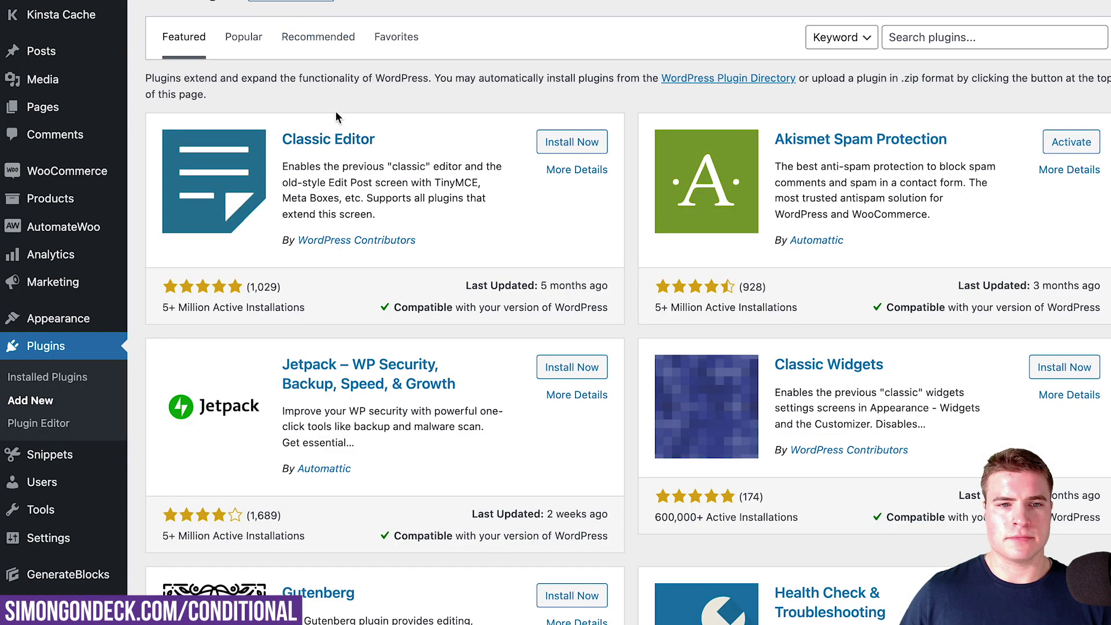
Select the Conditional Shipping and Payments plugin zip for upload
click(311, 3)
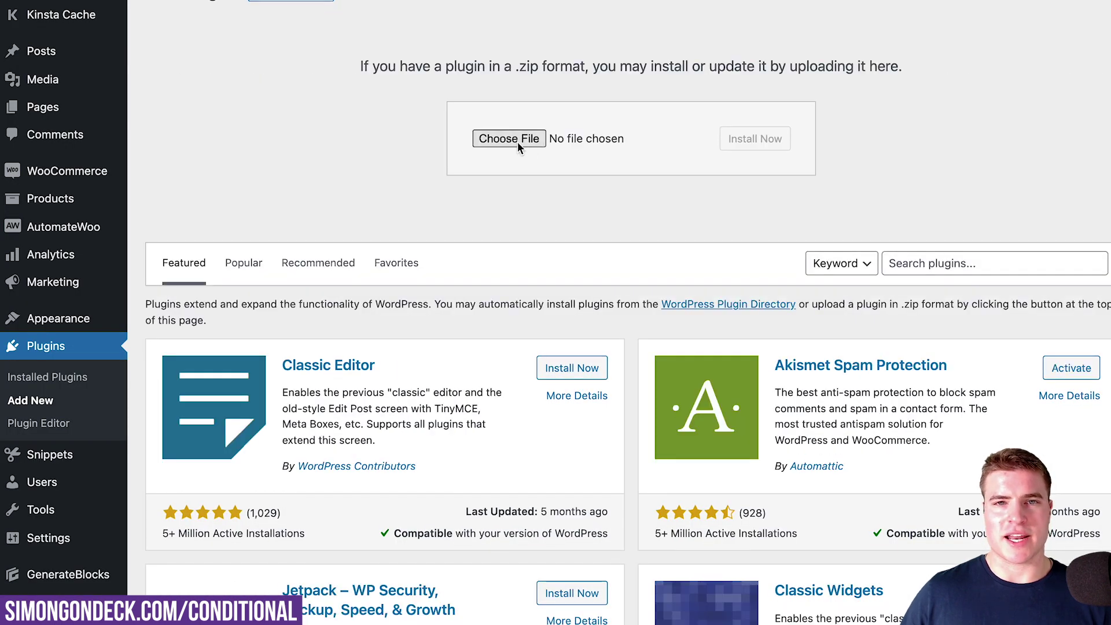
click(517, 141)
click(449, 216)
key(Return)
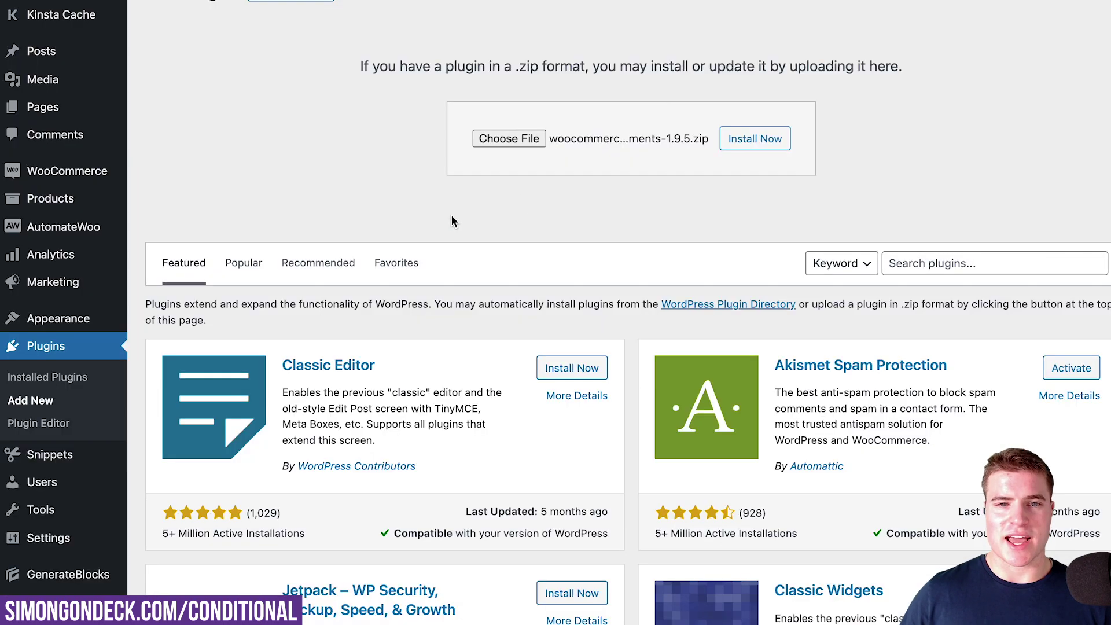
Install and activate the plugin, then return to the French Roast product editor
click(746, 147)
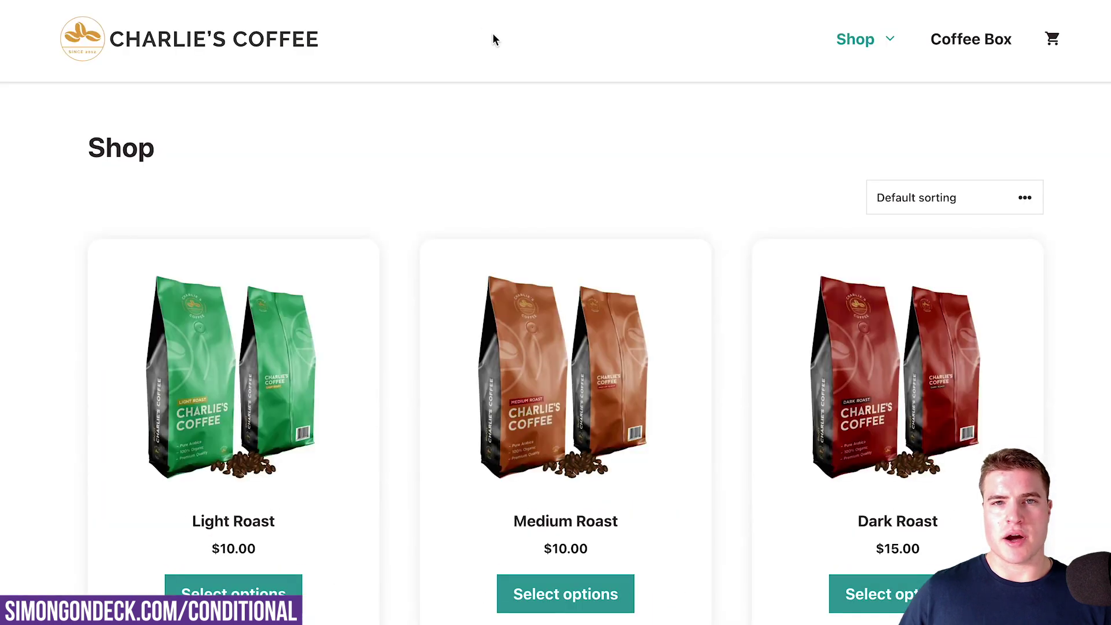
scroll(523, 109, down, 6)
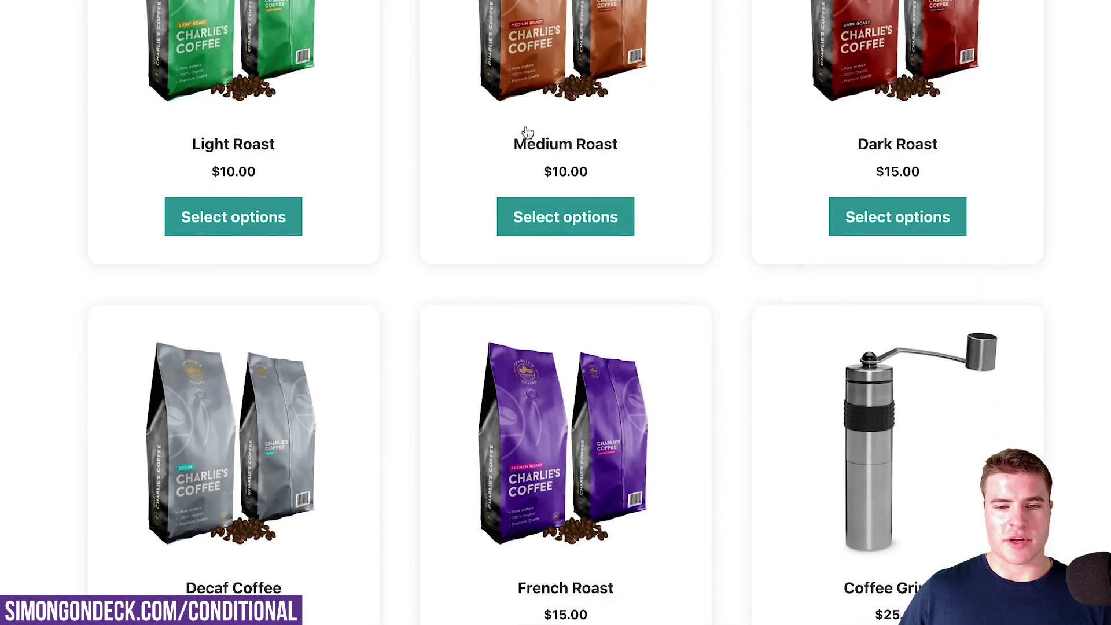
click(531, 362)
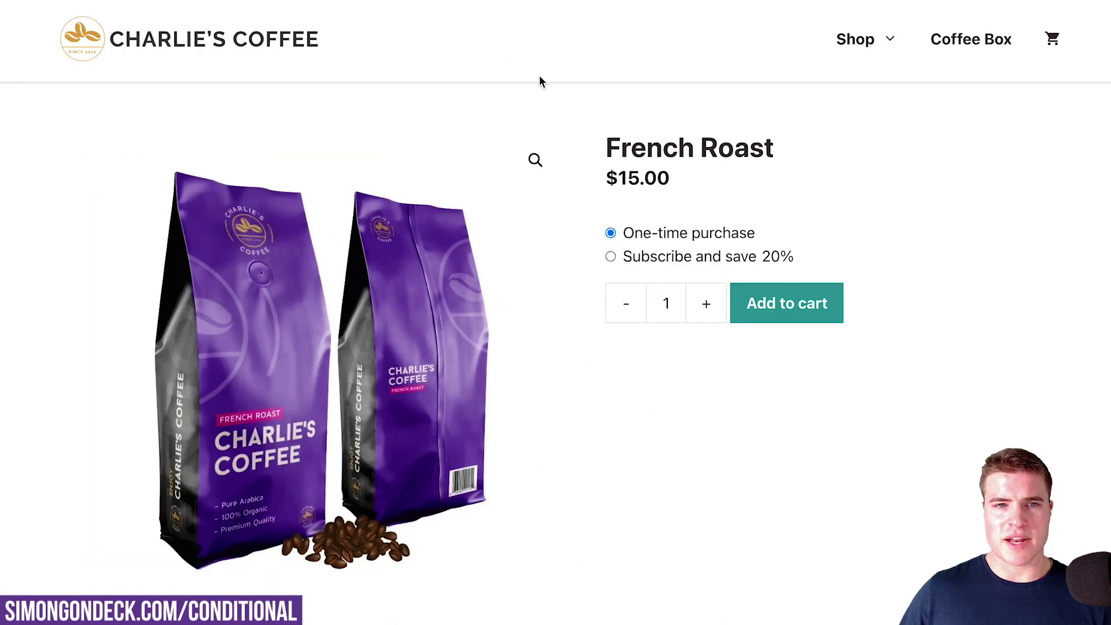
key(ctrl+Tab)
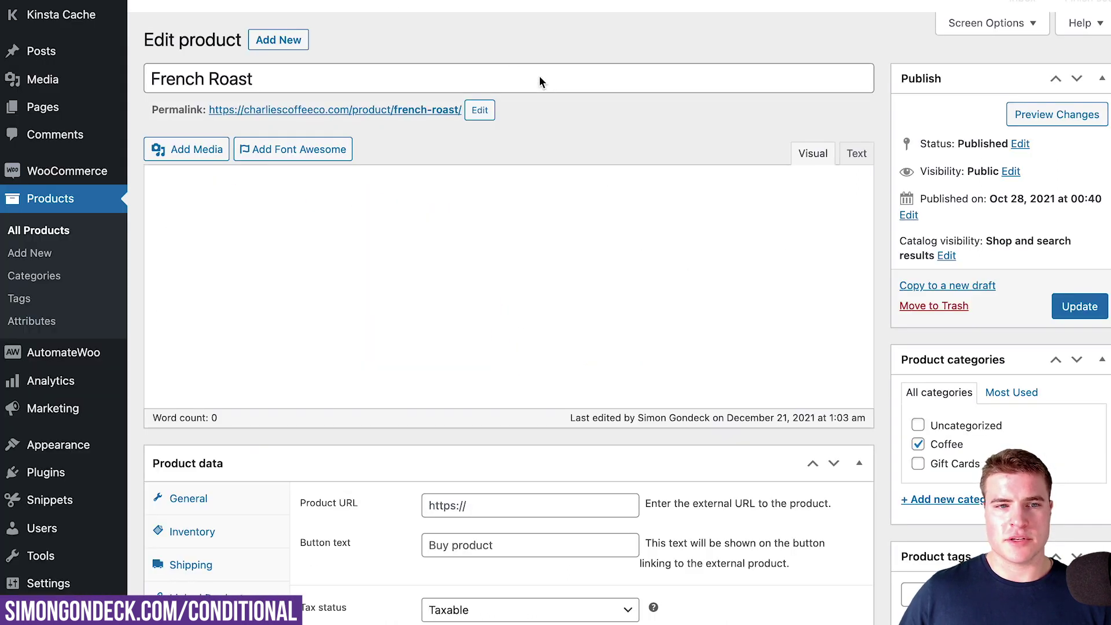
In French Roast's Restrictions tab, add a new Shipping Destinations rule
scroll(540, 81, down, 3)
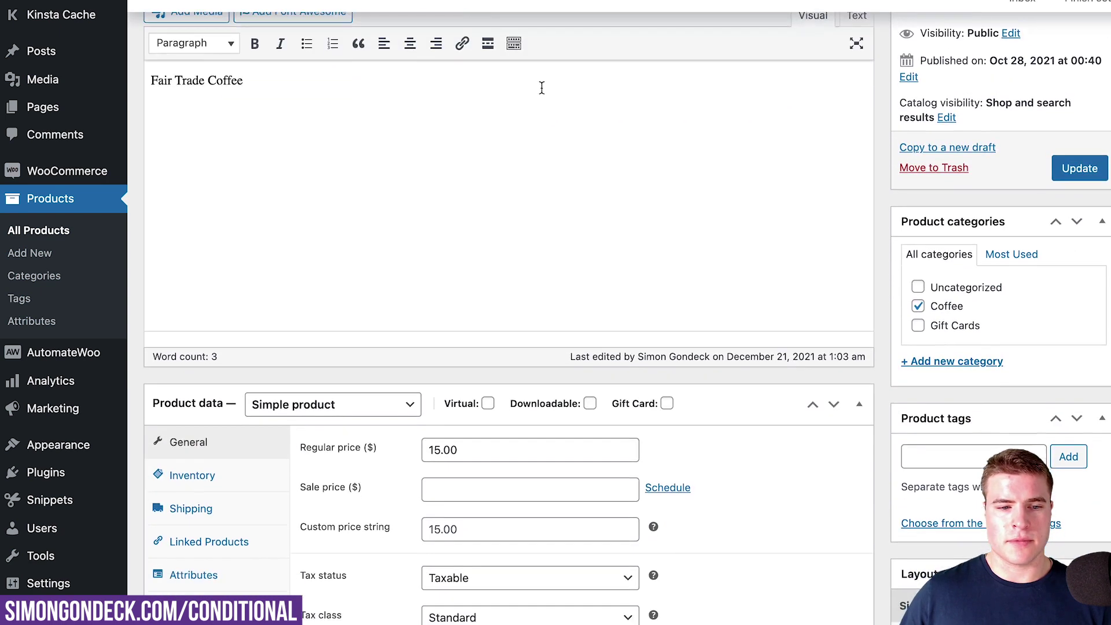
scroll(542, 88, down, 1)
click(198, 624)
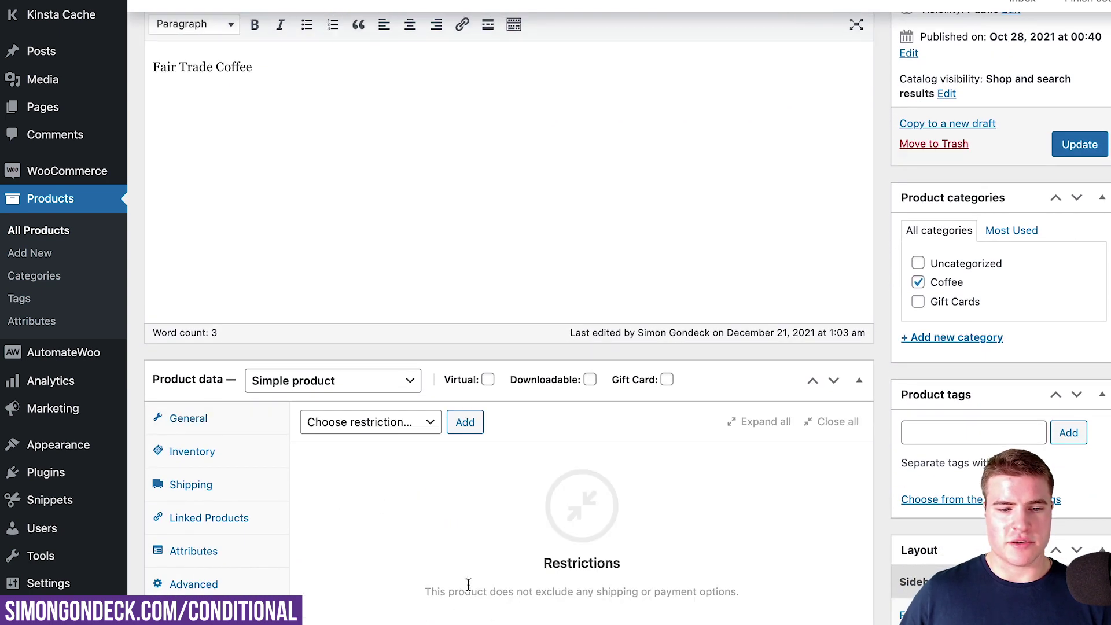
scroll(468, 585, down, 1)
scroll(435, 528, down, 1)
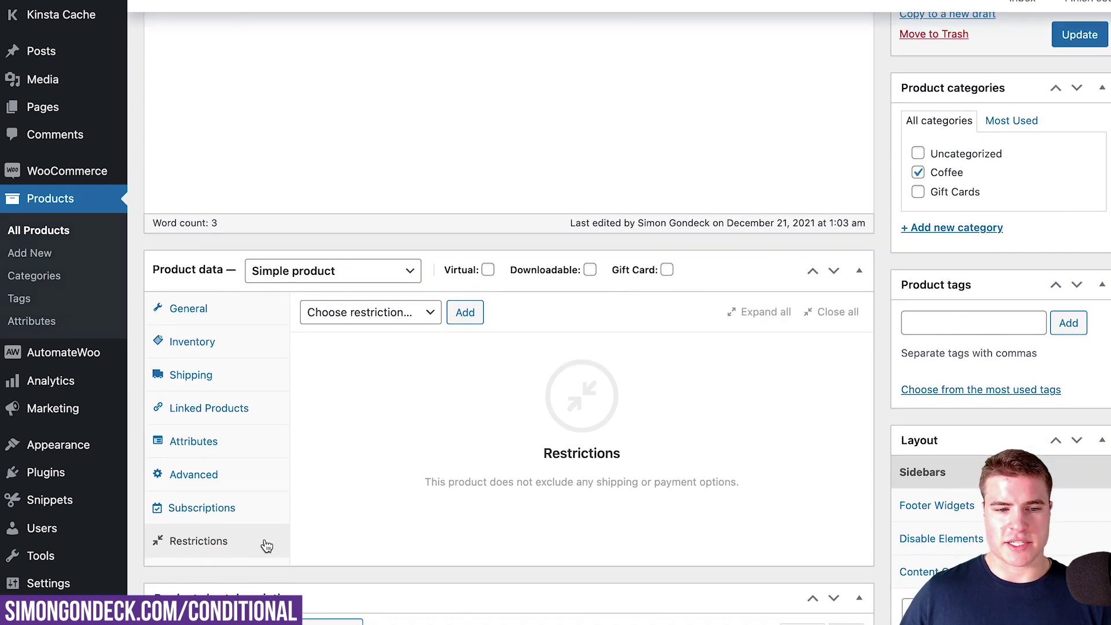
click(413, 315)
click(401, 371)
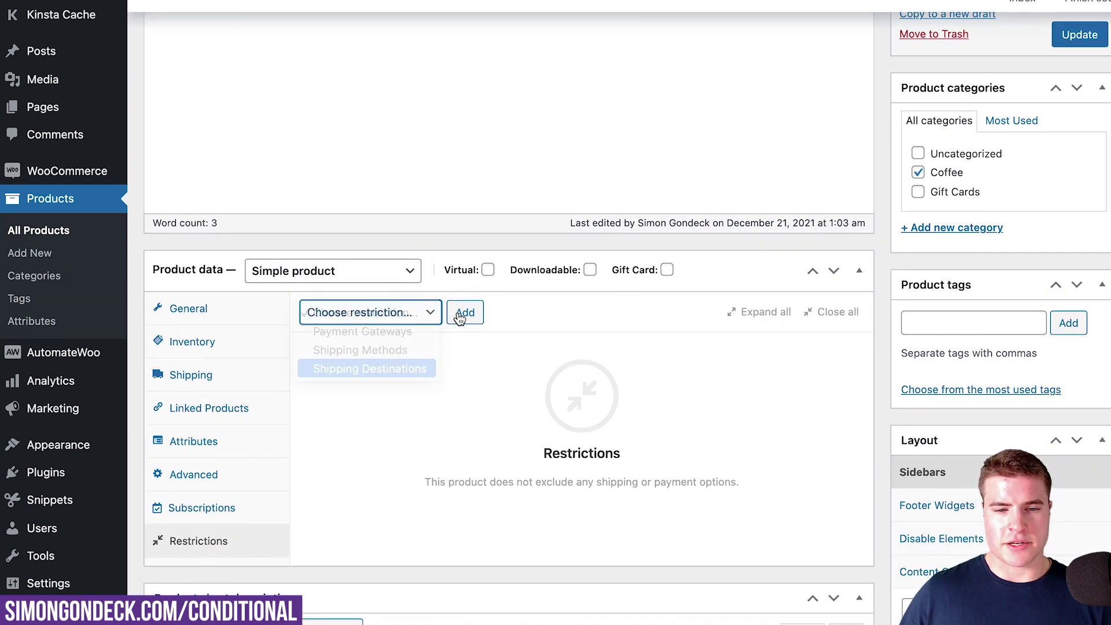
click(459, 317)
Give the restriction the short description 'New Mexico'
scroll(457, 383, down, 2)
click(500, 365)
text(Ne)
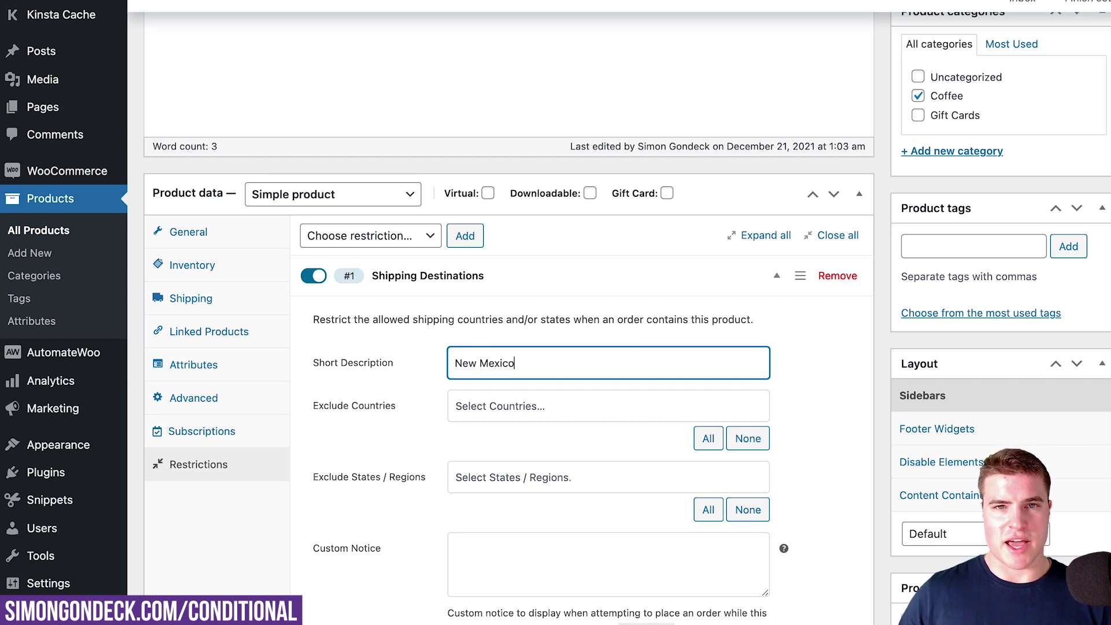
text(w Mexico)
scroll(499, 400, down, 1)
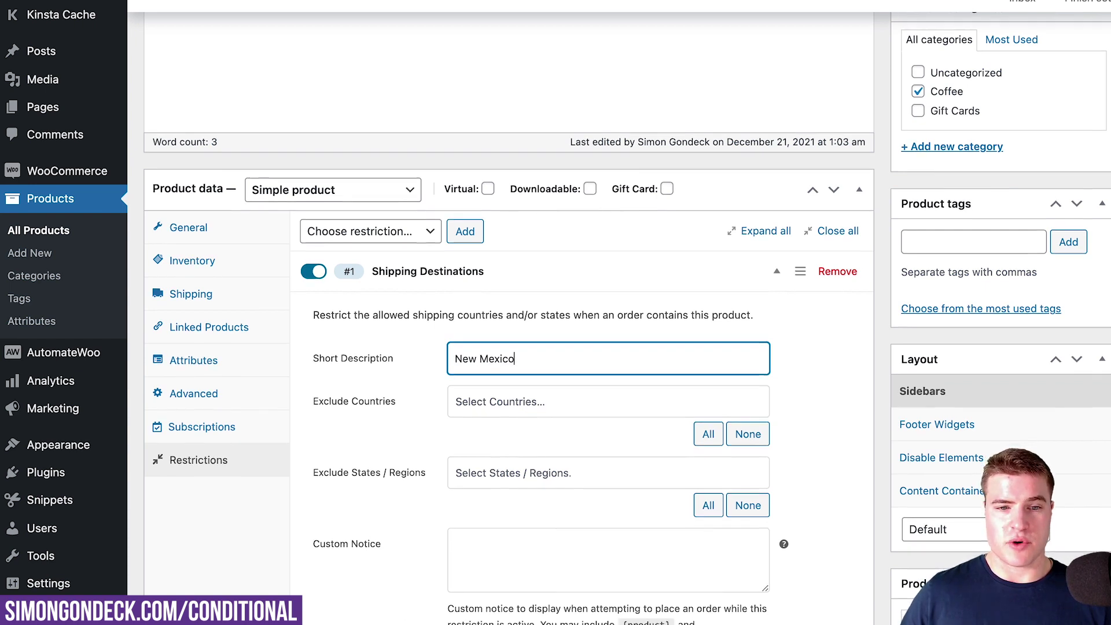
scroll(498, 402, down, 1)
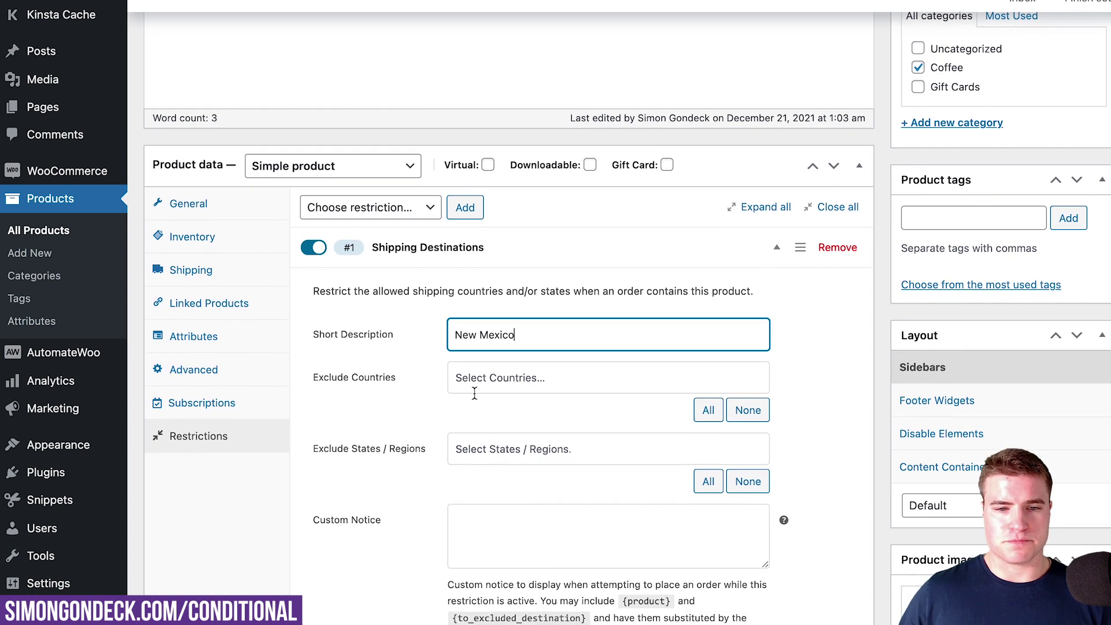
scroll(482, 385, down, 1)
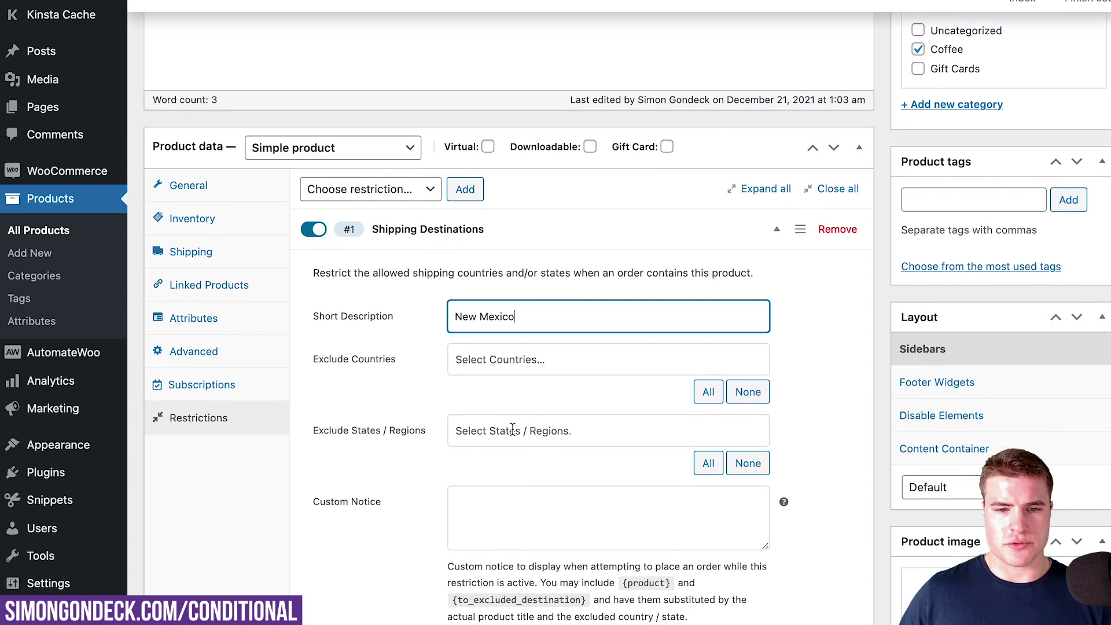
click(513, 429)
text(new)
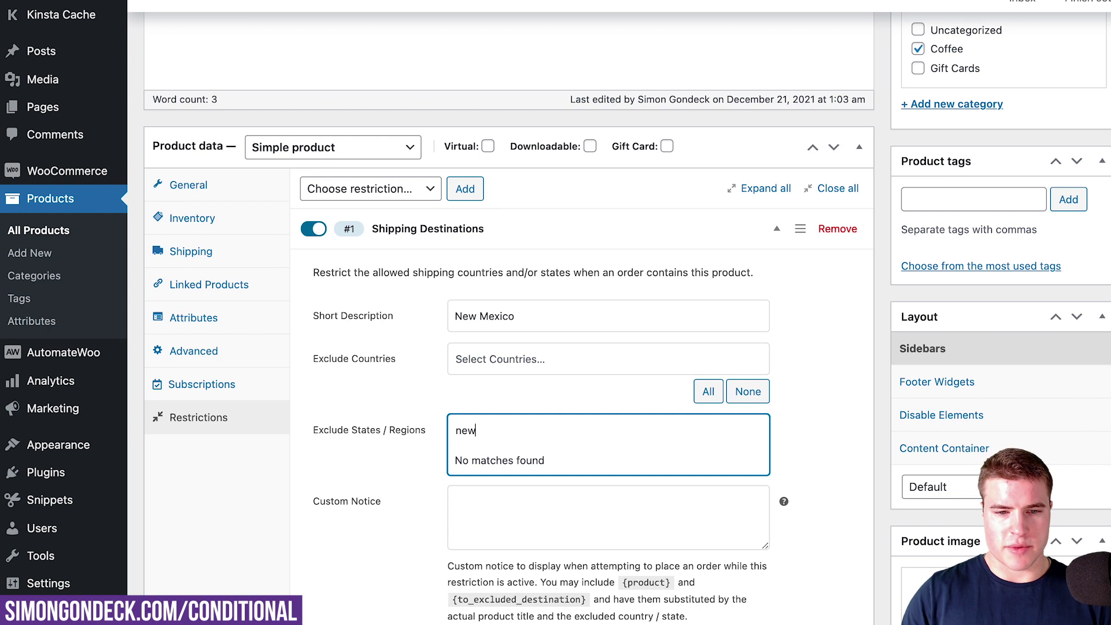
Exclude United States (US) as the country and New Mexico as the state
click(506, 360)
click(503, 396)
click(507, 428)
text(new)
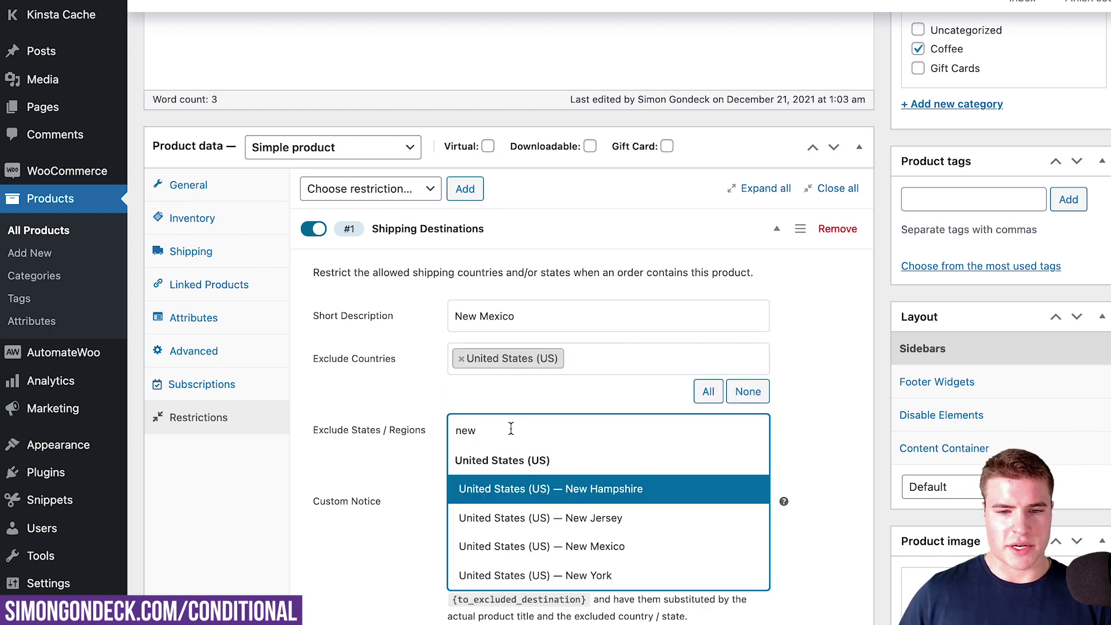
click(545, 546)
Write the custom notice 'Unfortunately we cannot ship {product} to {to_excluded_destination}. Please call us…'
scroll(515, 499, down, 1)
click(532, 507)
scroll(531, 507, down, 1)
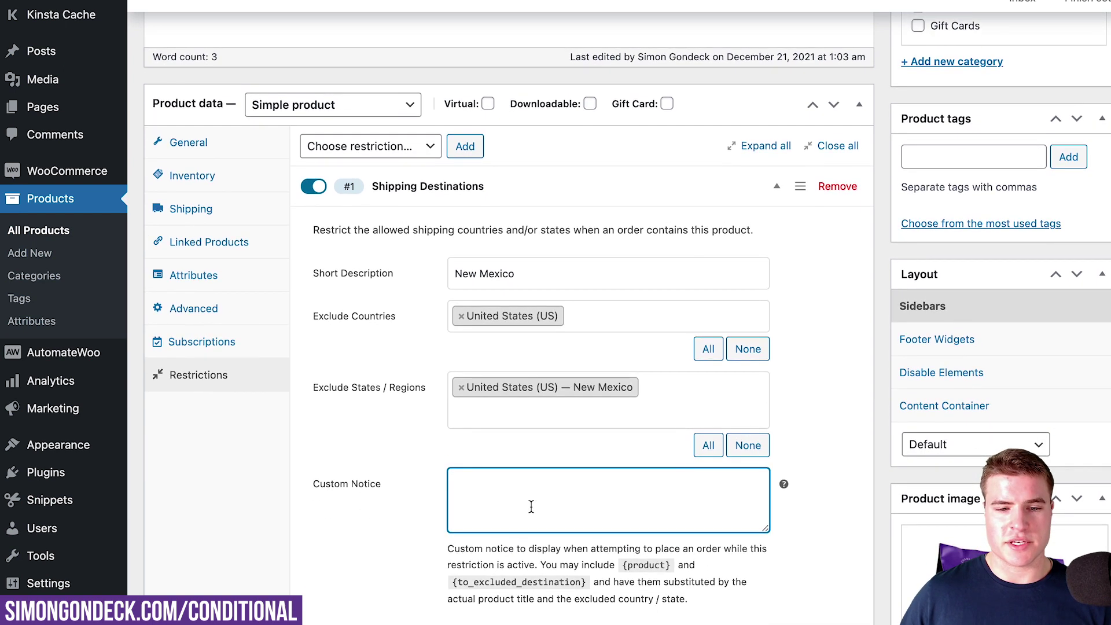
text(Unfortunately we cannot ship {product} to)
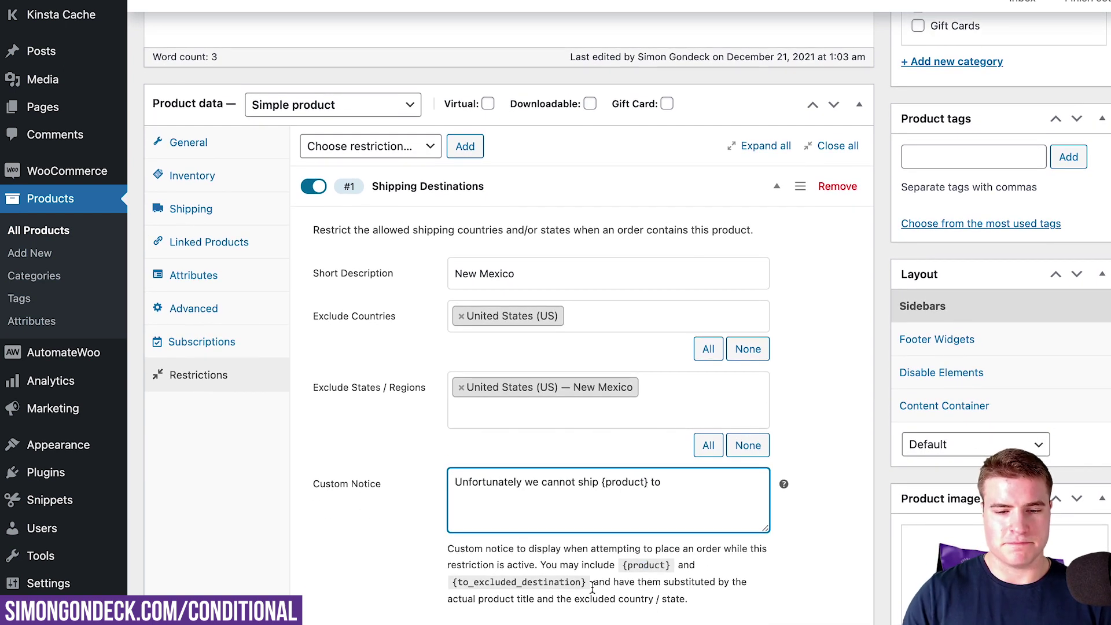
text( {to_excluded_destination}. Please call us for more information if you still want to place an order and ship t)
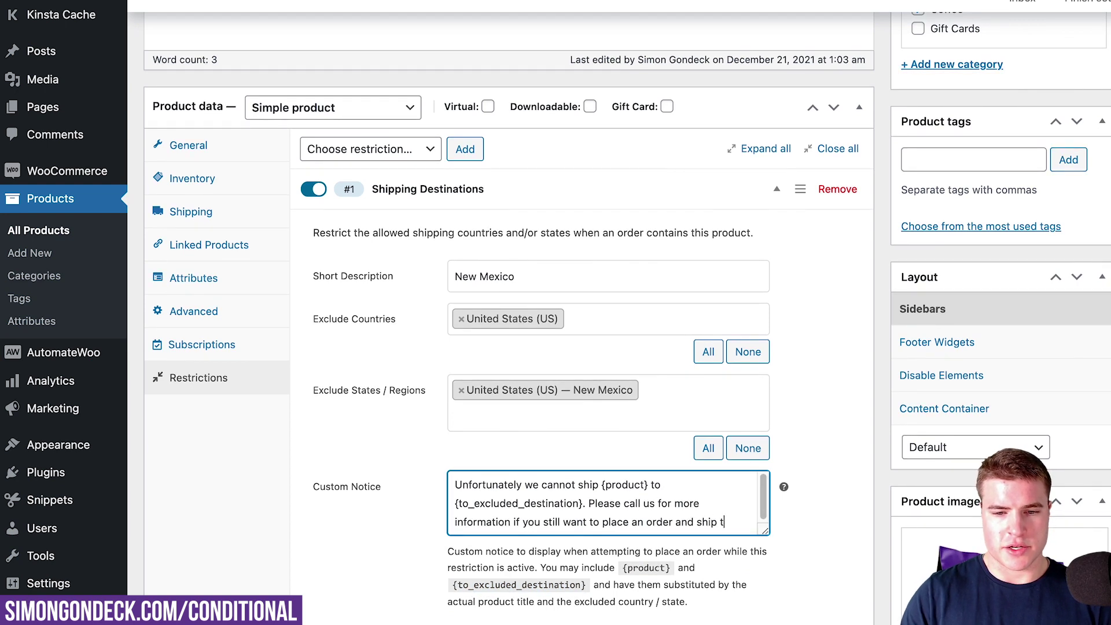
text(o a different state.)
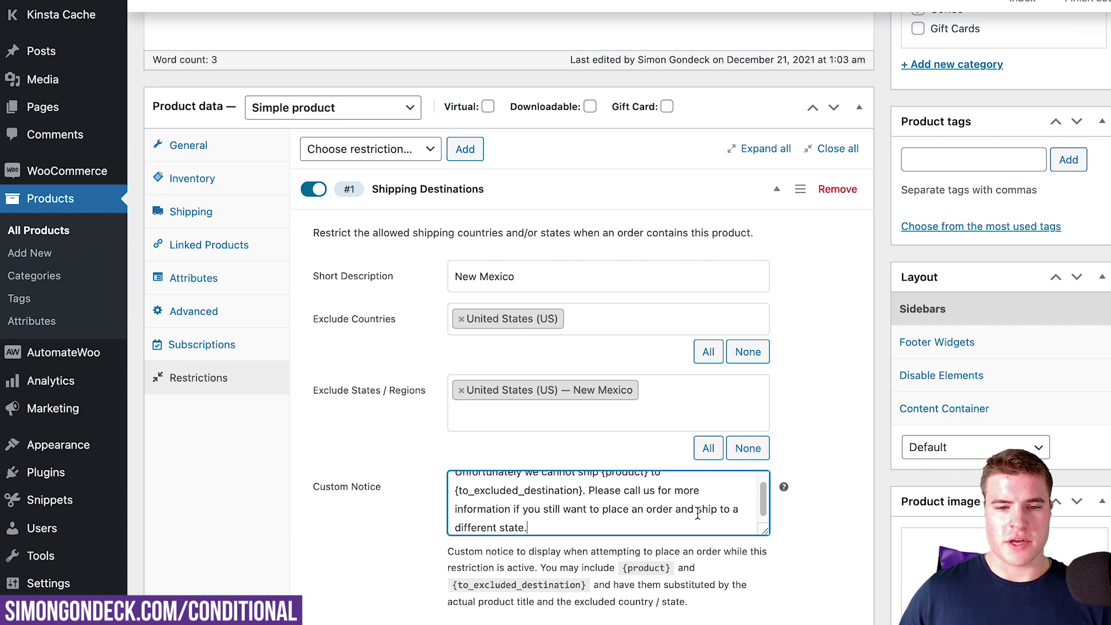
scroll(746, 446, up, 6)
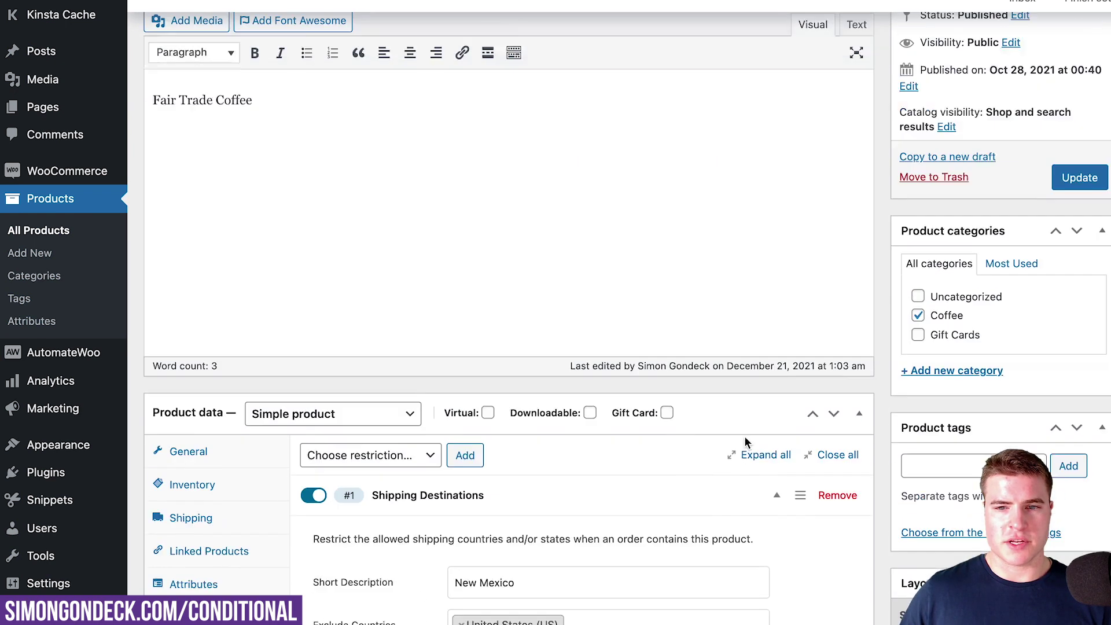
Update the French Roast product to store the New Mexico restriction
click(1080, 219)
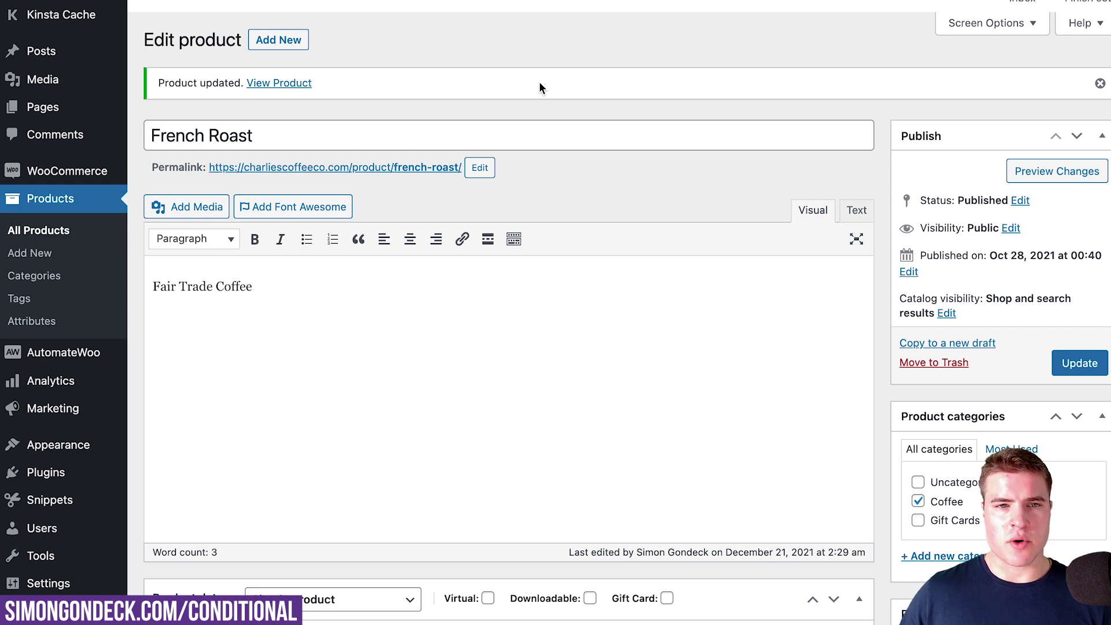
key(ctrl+Tab)
Add French Roast to the cart and choose to ship to a different address at checkout
scroll(577, 88, down, 1)
scroll(578, 92, down, 5)
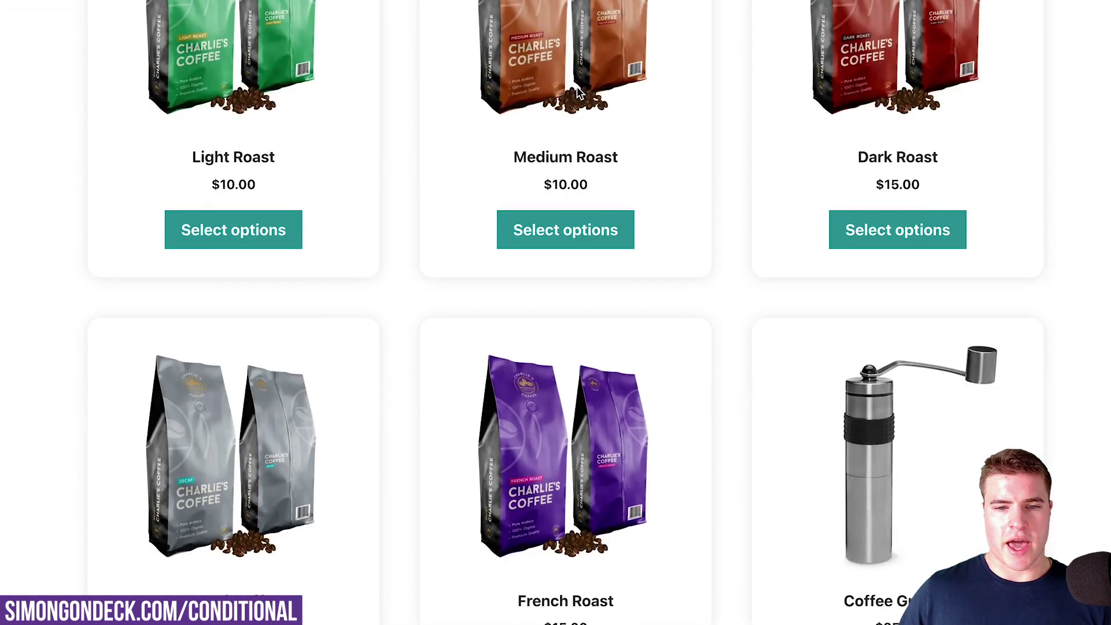
click(595, 452)
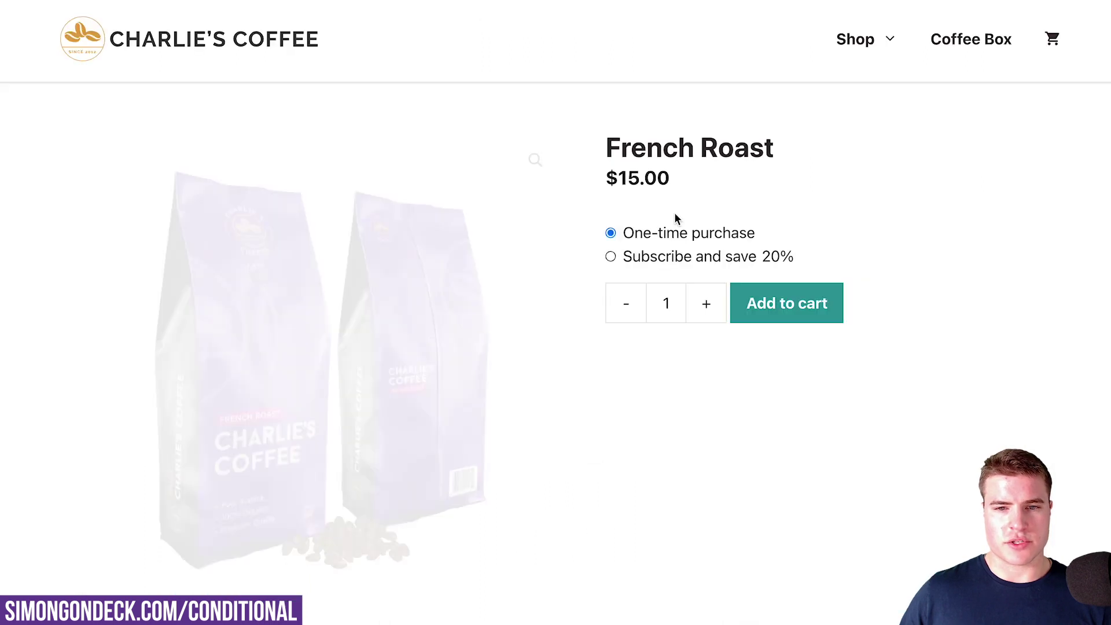
click(758, 290)
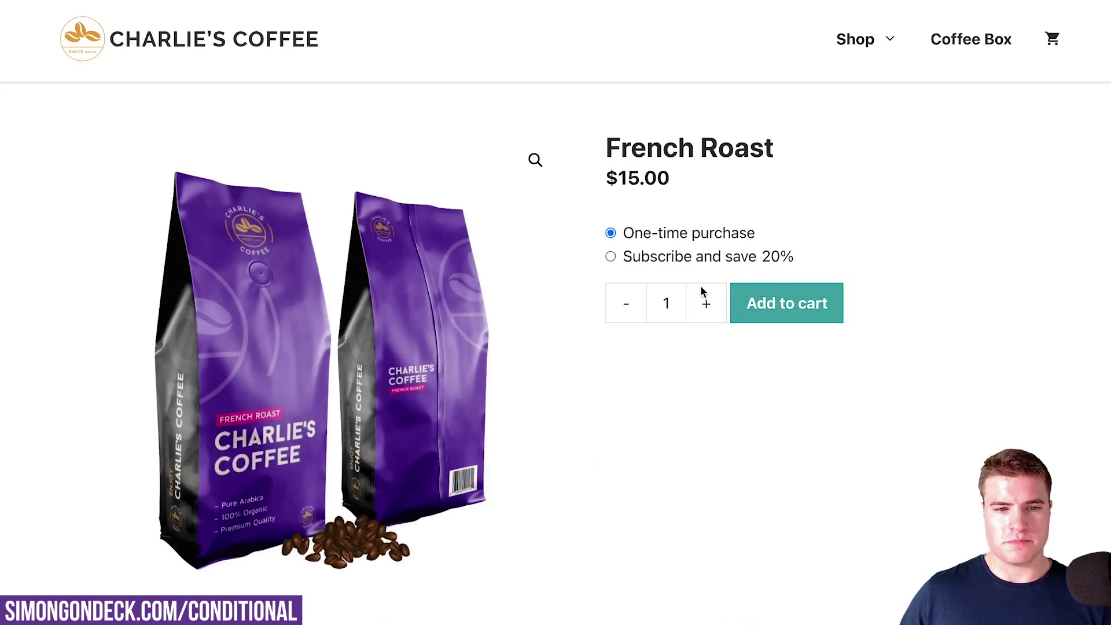
scroll(708, 289, down, 5)
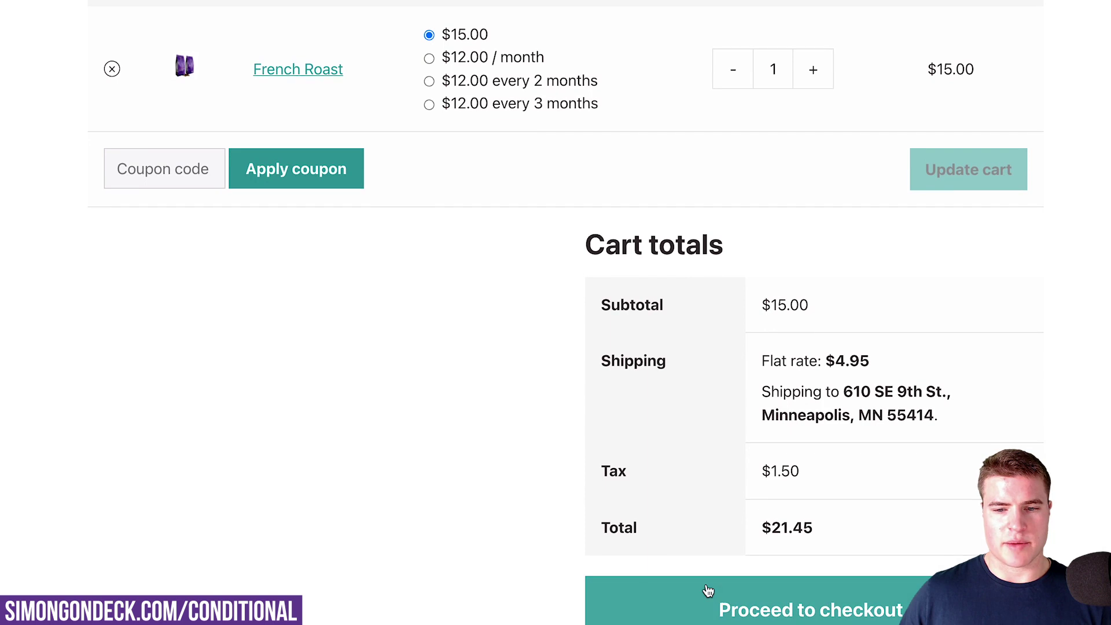
scroll(272, 466, down, 8)
click(234, 463)
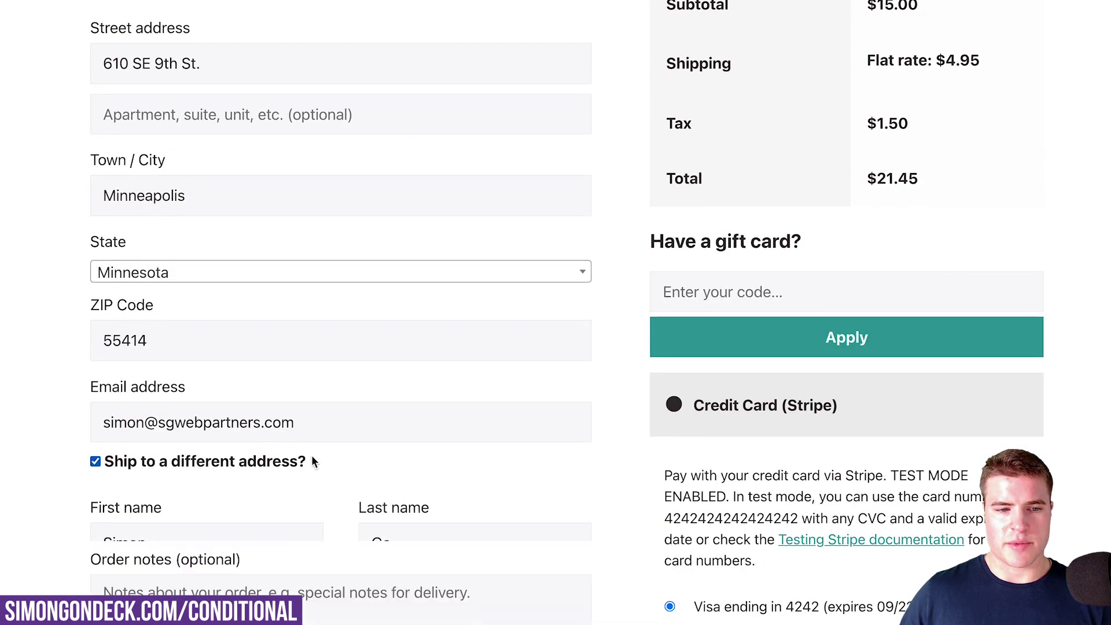
Paste the test street address and set the town to Las Cruces
scroll(396, 445, down, 2)
scroll(397, 445, down, 2)
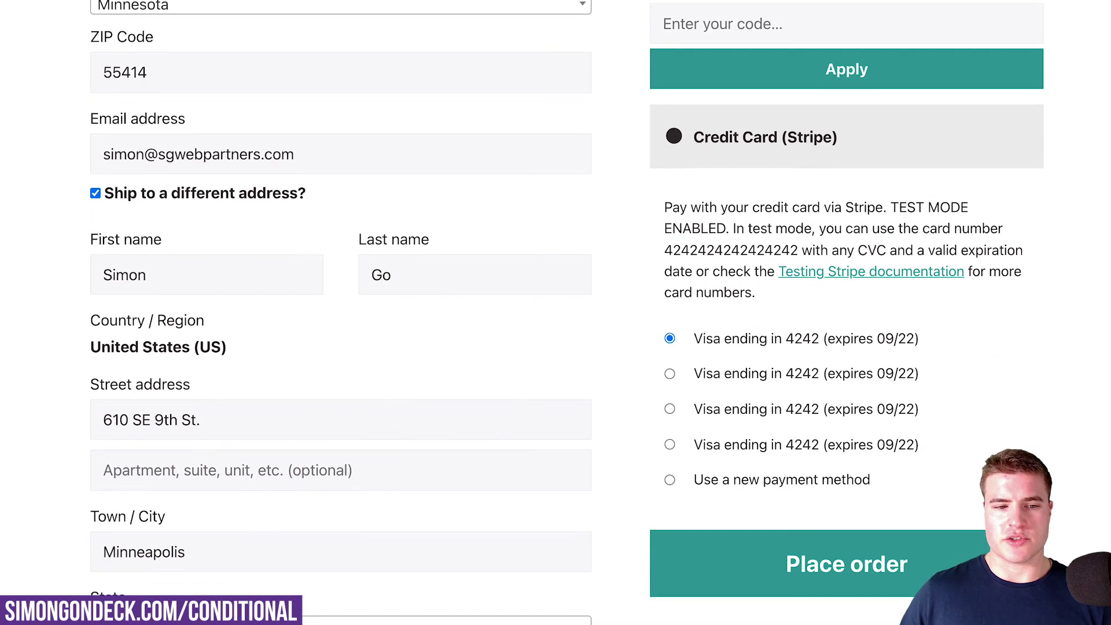
click(515, 621)
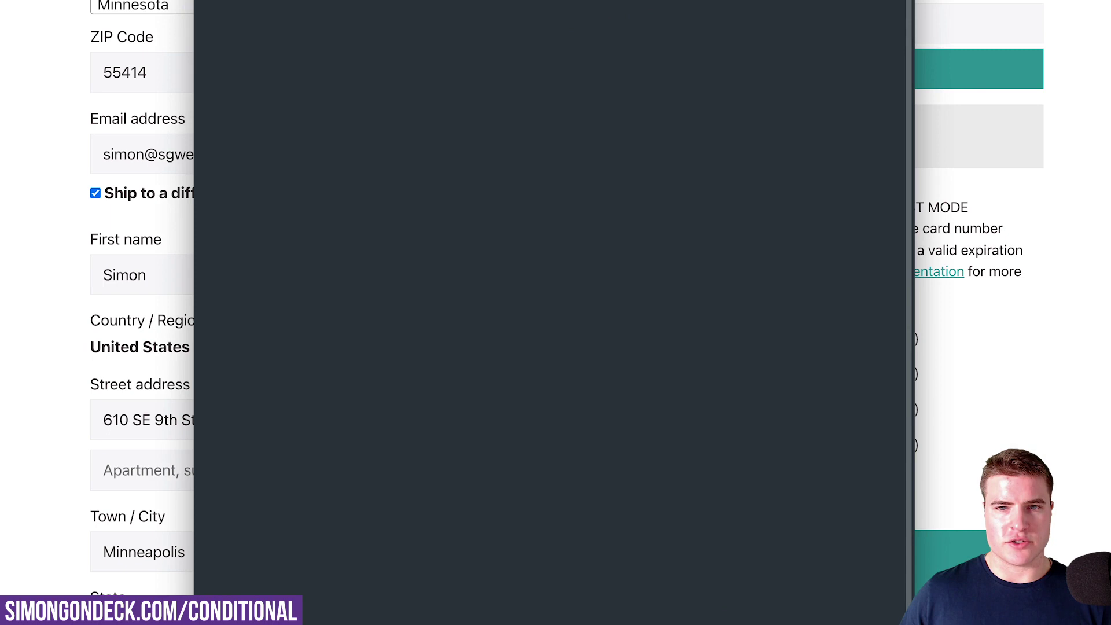
click(82, 255)
click(260, 408)
key(ctrl+a)
drag(256, 421, 332, 420)
key(super+c)
triple_click(278, 547)
key(super+v)
Set the state to New Mexico, tidy the street address, and place the order
scroll(380, 419, down, 2)
click(184, 542)
text(new)
click(156, 480)
drag(251, 331, 417, 331)
key(BackSpace)
scroll(557, 348, down, 3)
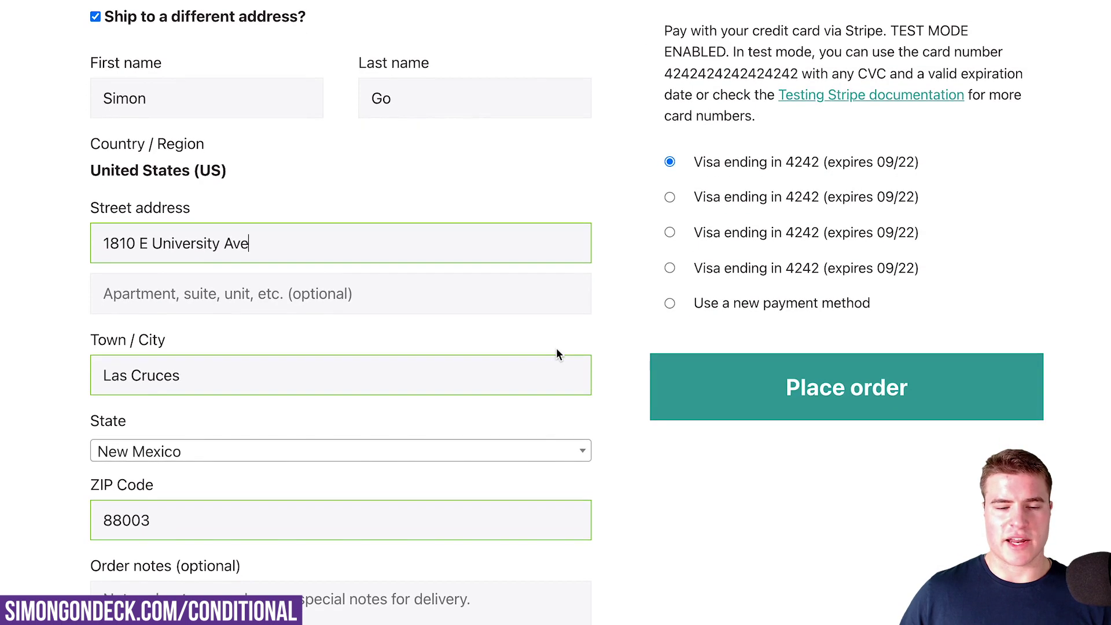
scroll(556, 350, up, 3)
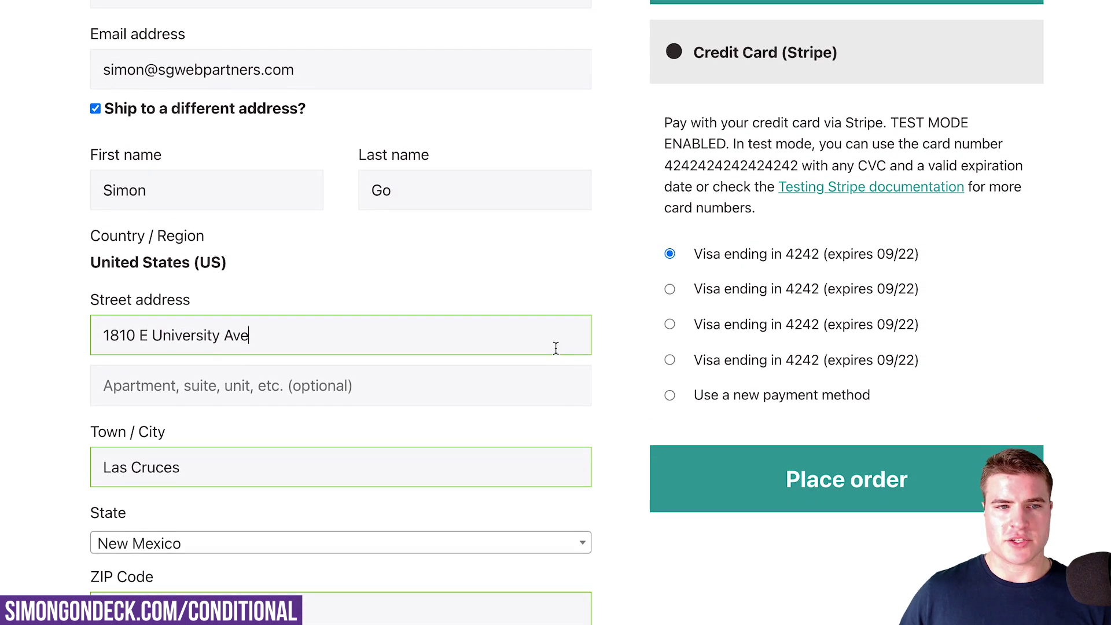
click(682, 478)
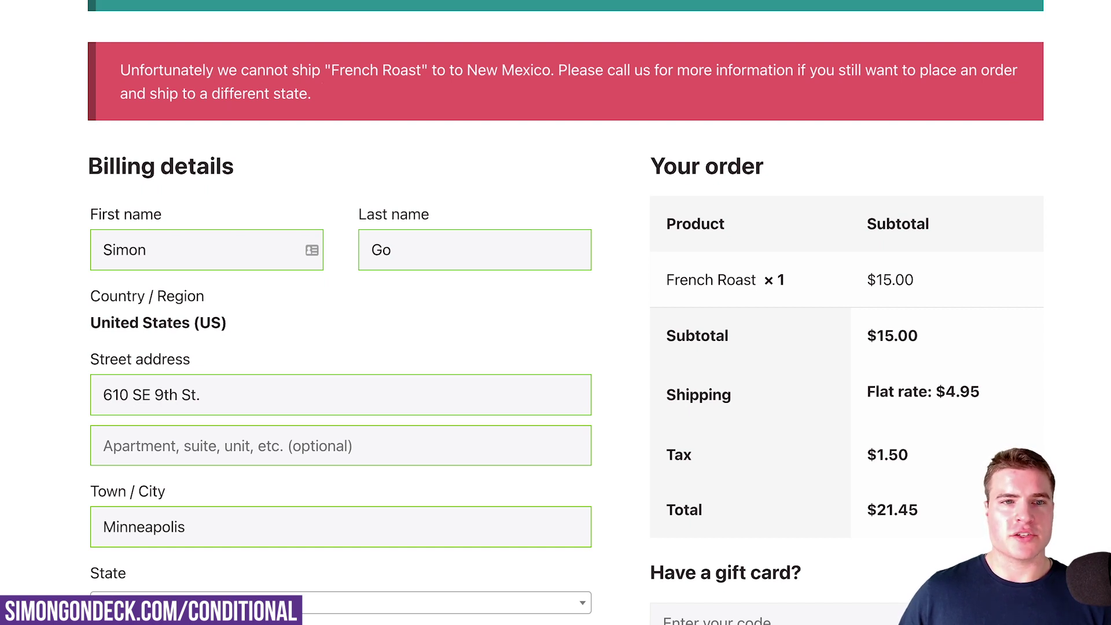
scroll(308, 220, up, 5)
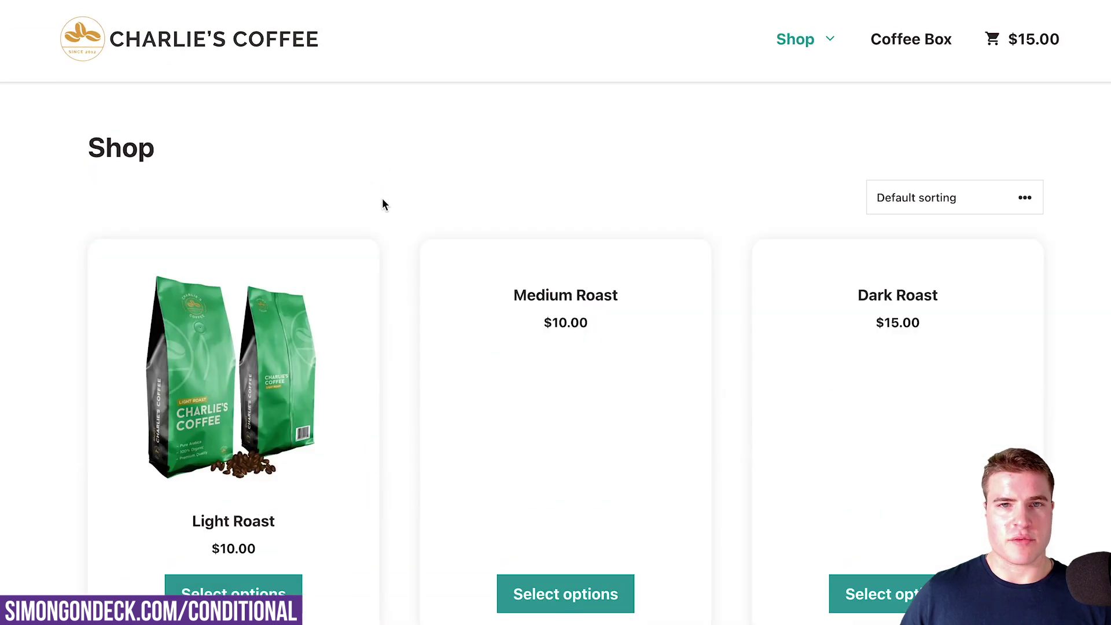
Add Light Roast to the cart and open the cart
scroll(380, 241, down, 1)
click(303, 314)
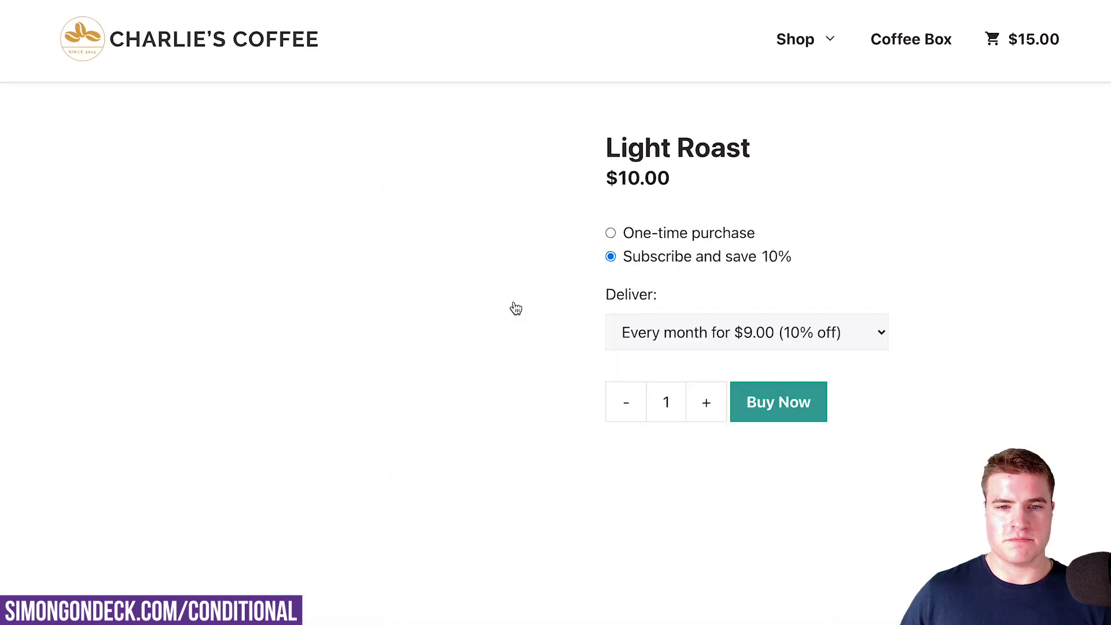
click(746, 302)
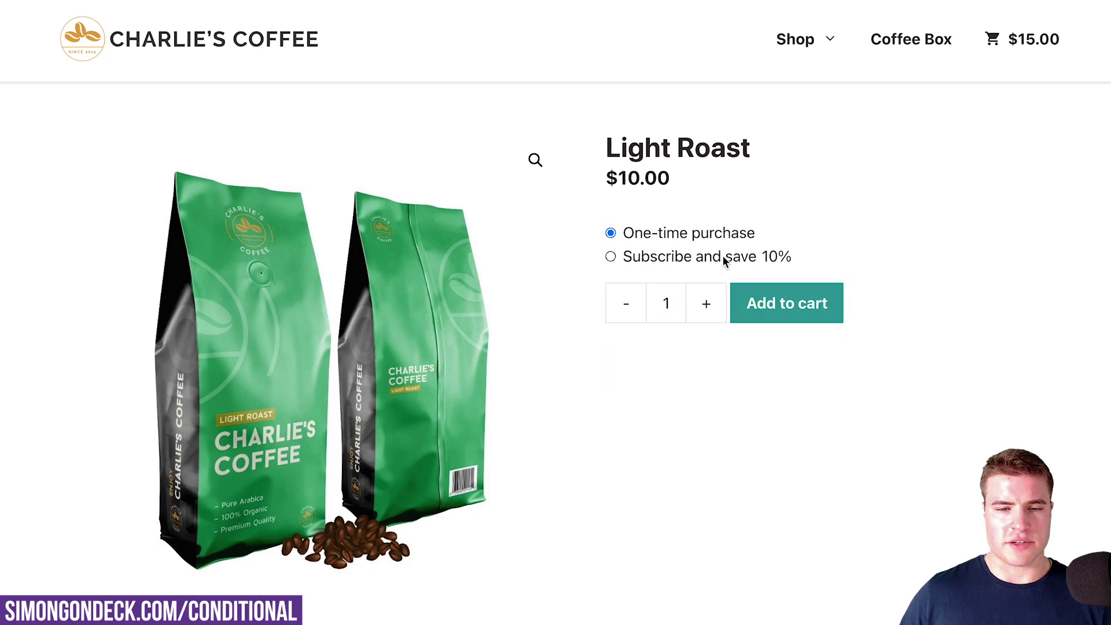
scroll(857, 542, down, 6)
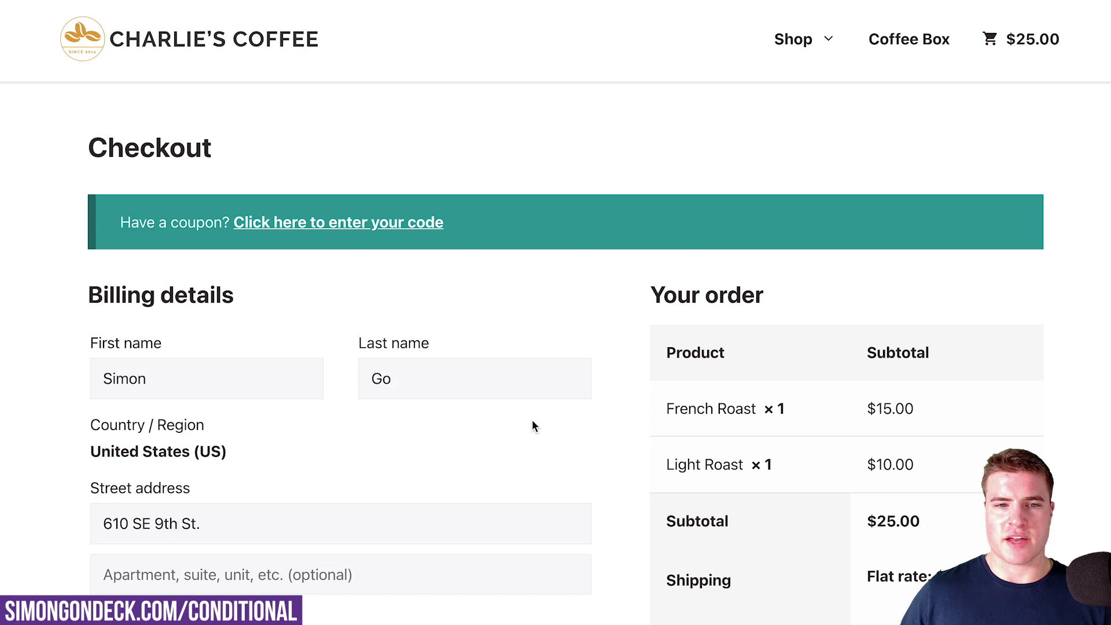
scroll(533, 419, down, 3)
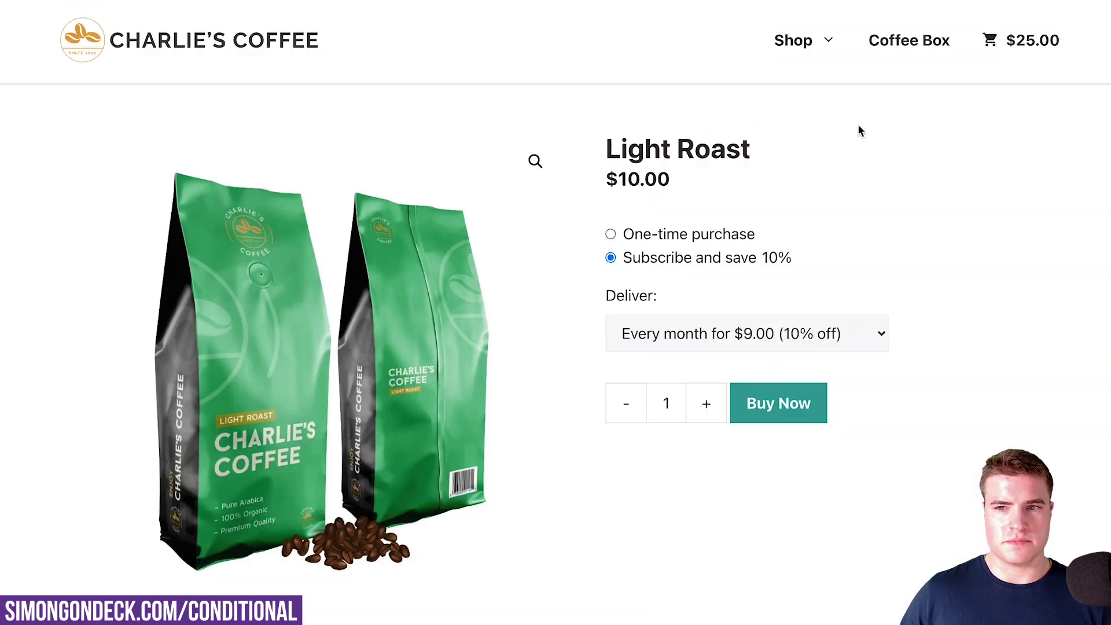
click(1014, 42)
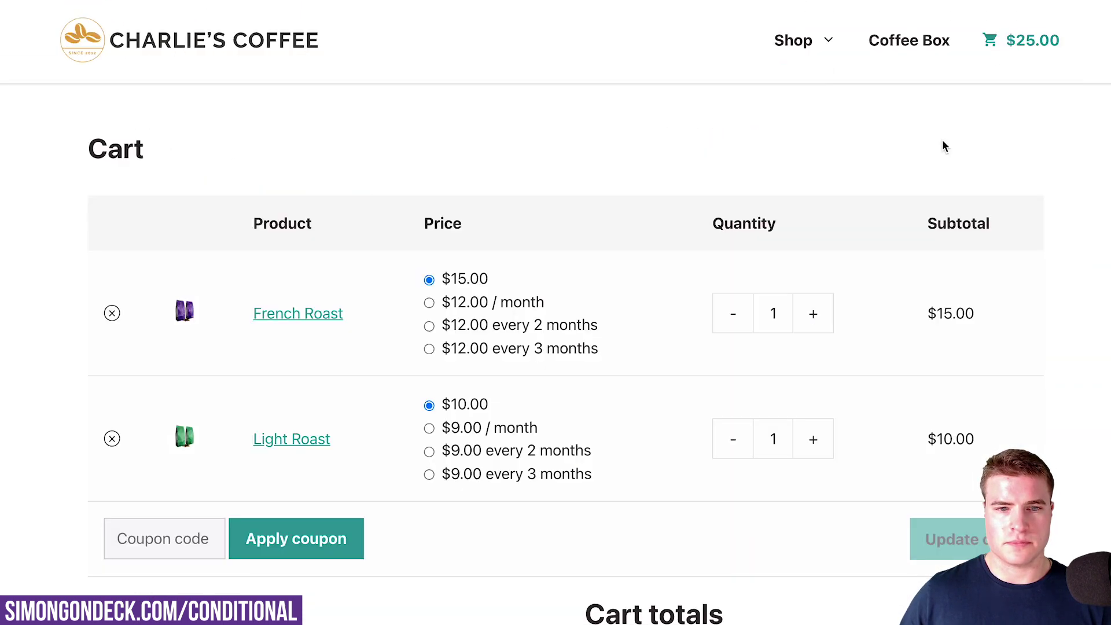
Enter a Las Cruces, New Mexico shipping address at checkout
scroll(863, 324, down, 6)
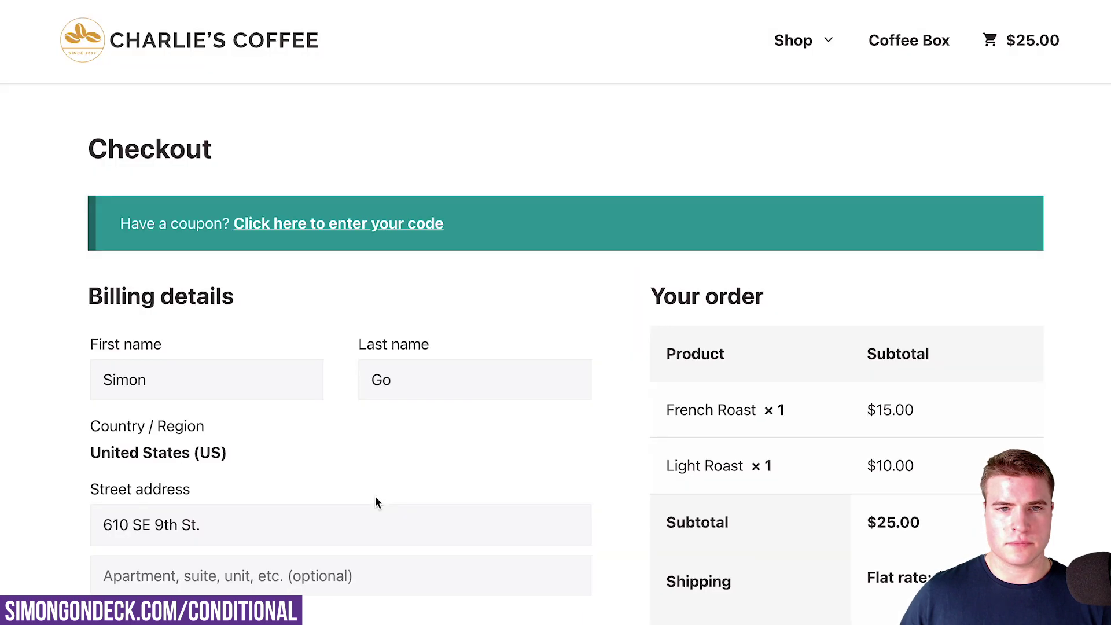
scroll(375, 501, down, 7)
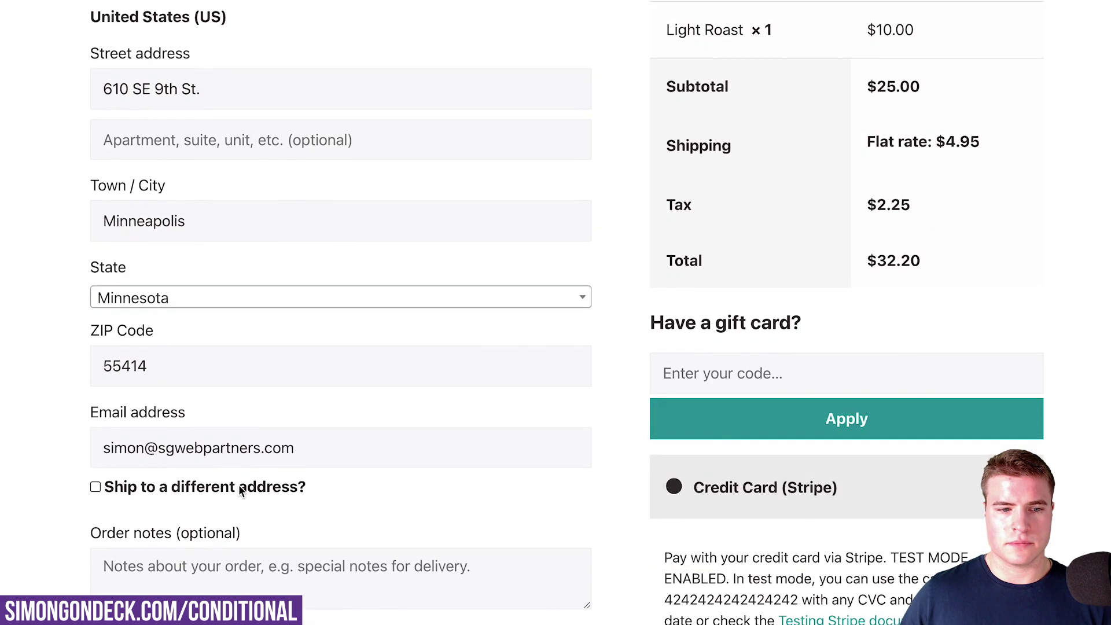
click(355, 492)
scroll(425, 492, down, 5)
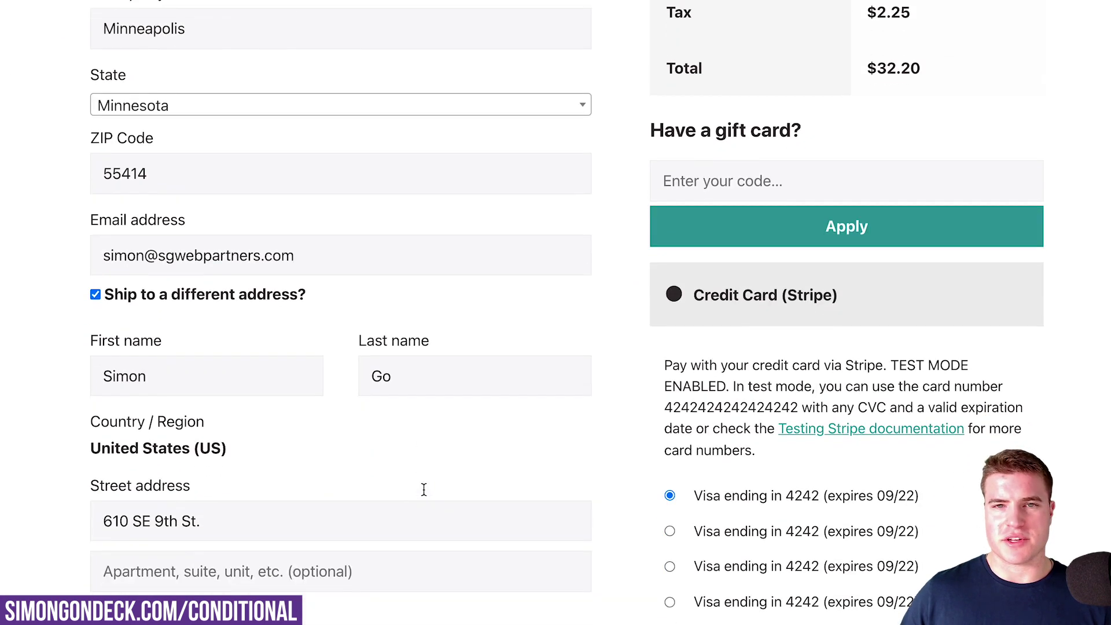
key(super+n)
drag(264, 435, 332, 435)
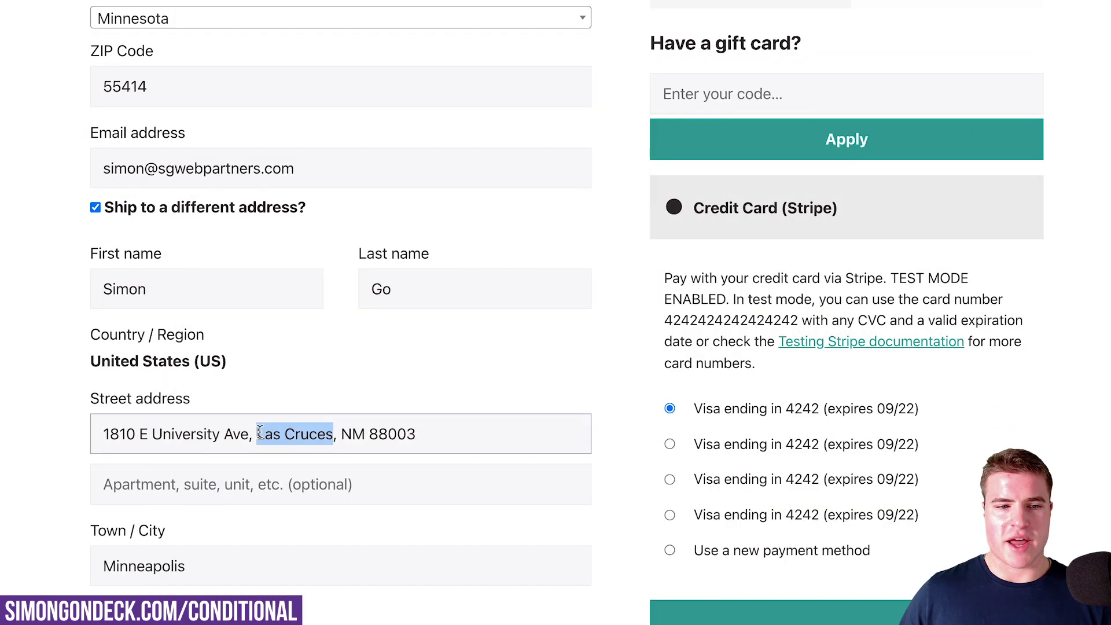
click(354, 232)
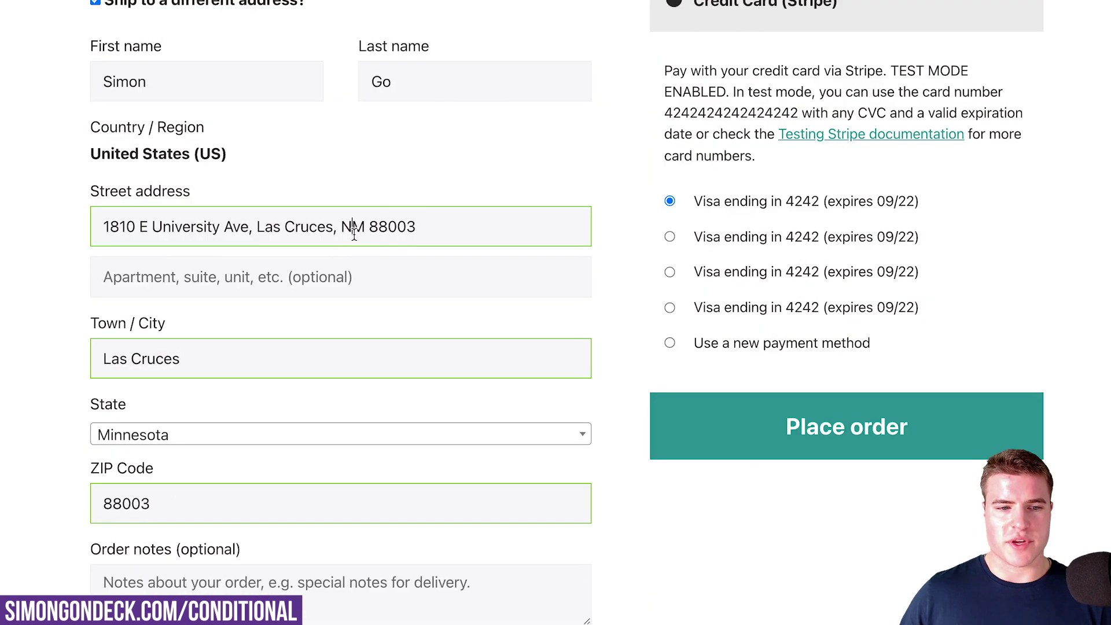
click(343, 434)
click(324, 550)
drag(250, 227, 498, 227)
key(BackSpace)
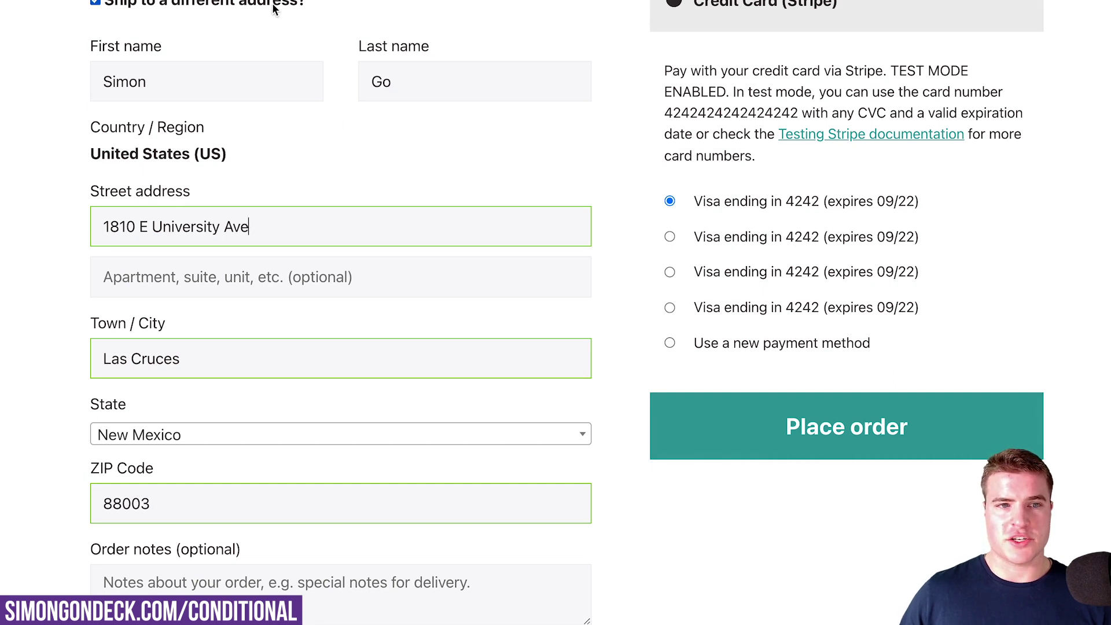
Place the order, see the New Mexico notice, then open French Roast from the cart
click(752, 447)
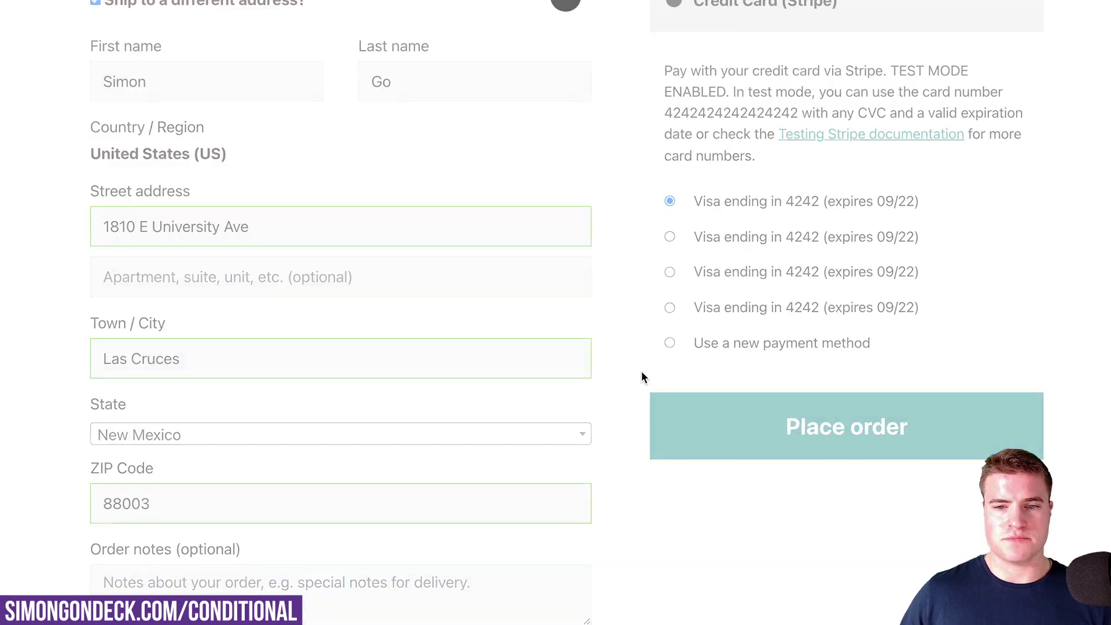
scroll(573, 307, up, 5)
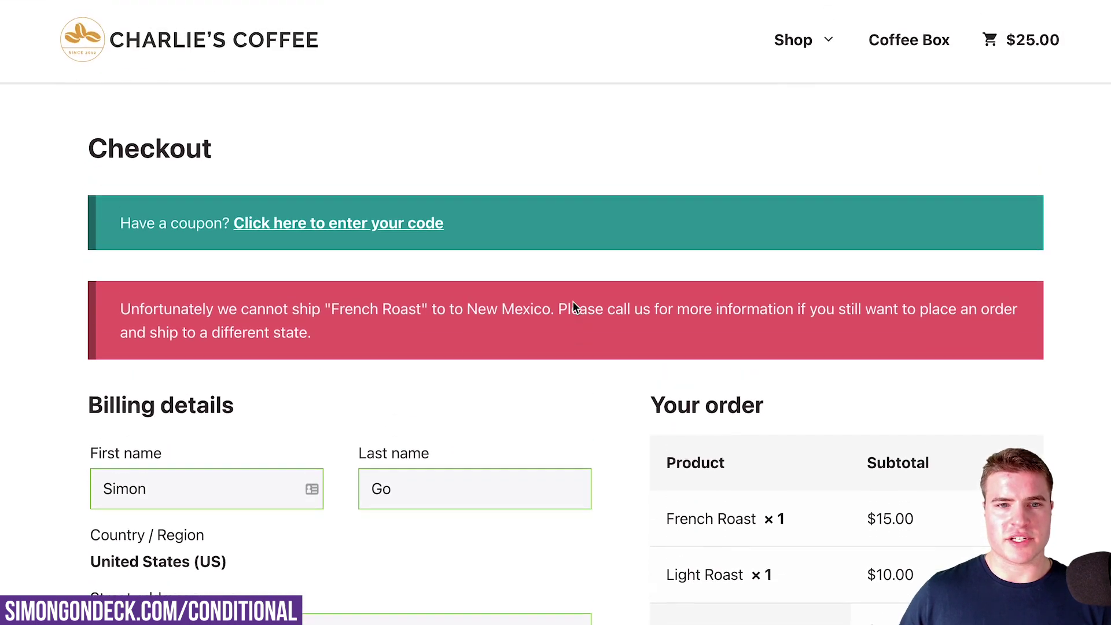
scroll(573, 302, down, 1)
click(1000, 33)
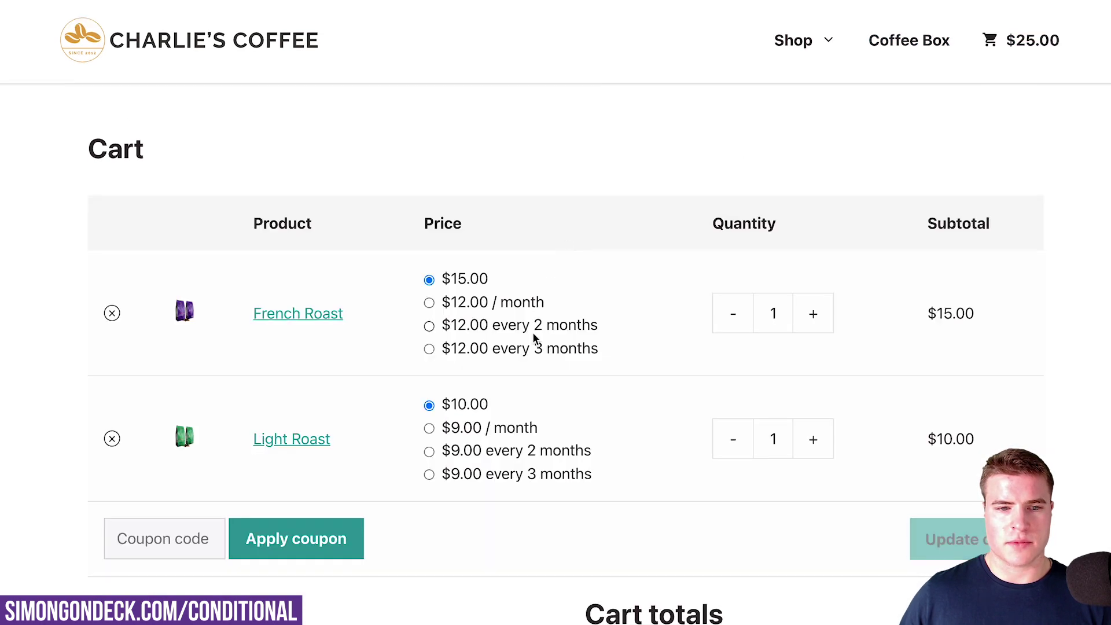
click(338, 323)
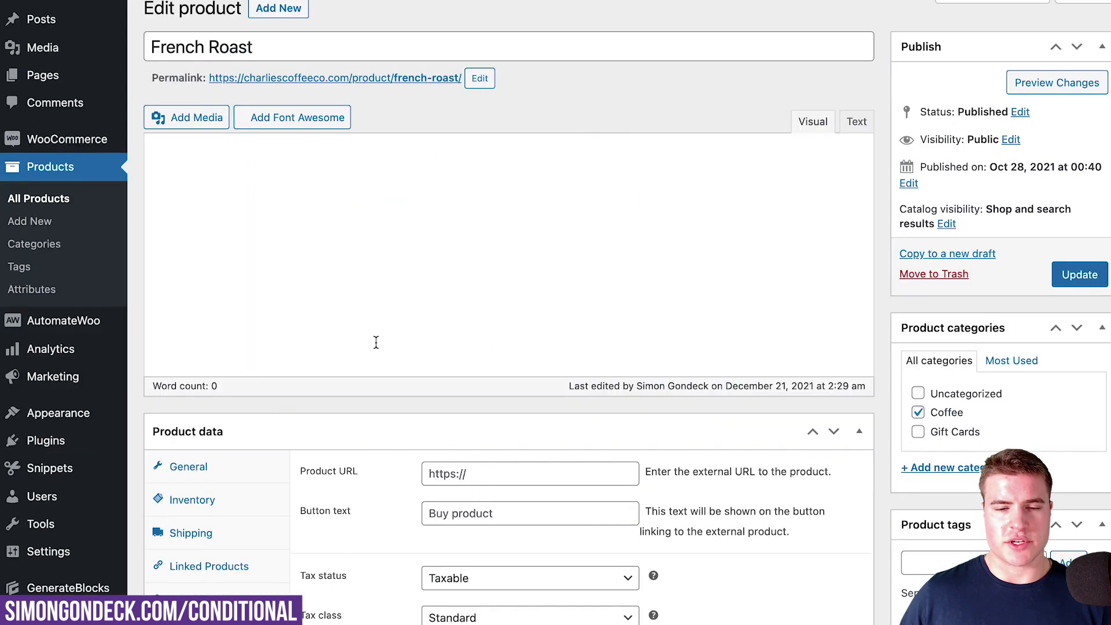
scroll(347, 405, down, 5)
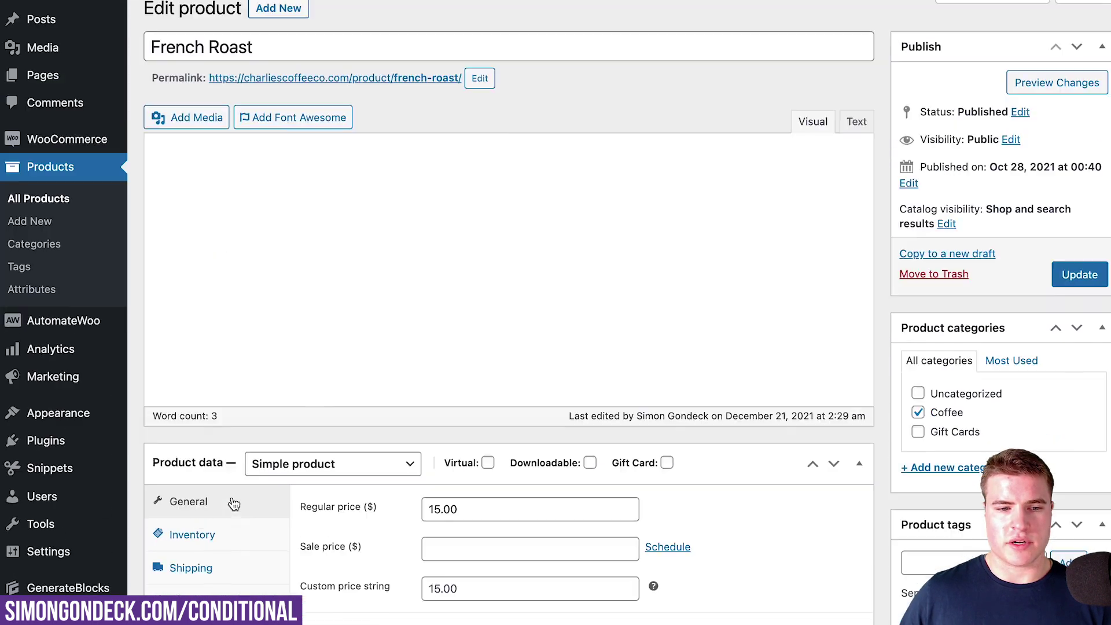
Expand French Roast's New Mexico Shipping Destinations restriction under Restrictions
click(191, 558)
scroll(237, 559, down, 3)
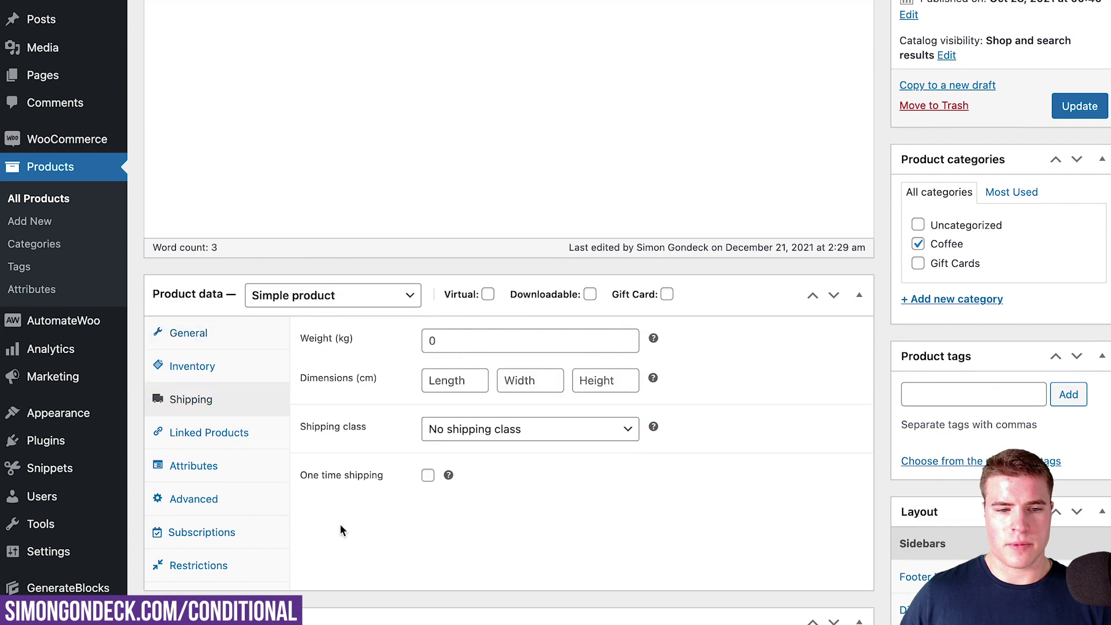
scroll(488, 443, up, 1)
scroll(488, 442, down, 3)
click(231, 448)
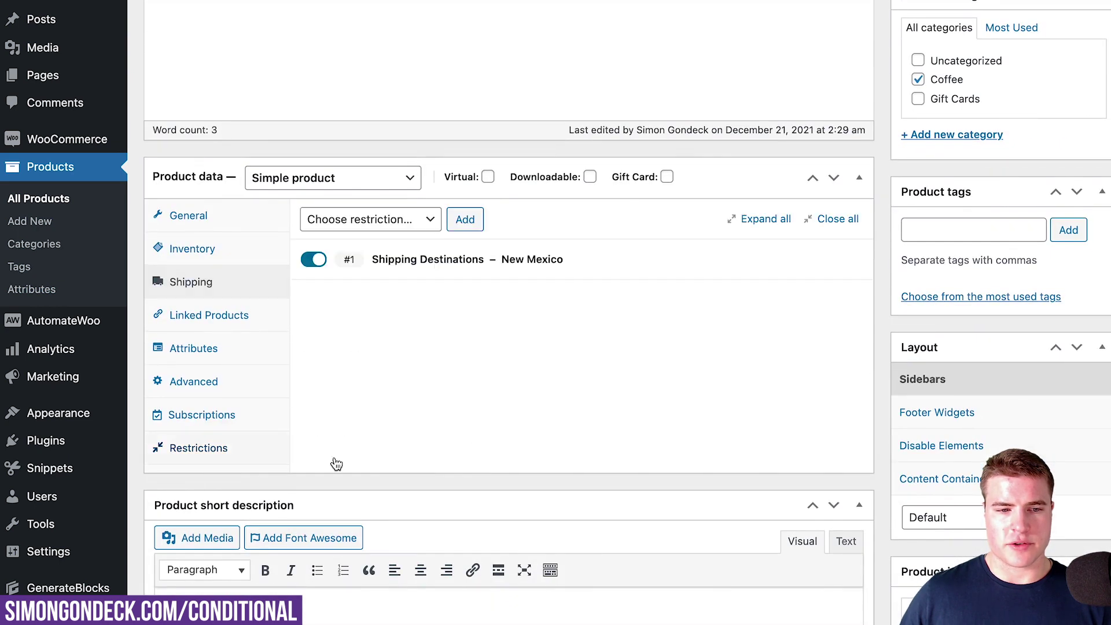
click(565, 262)
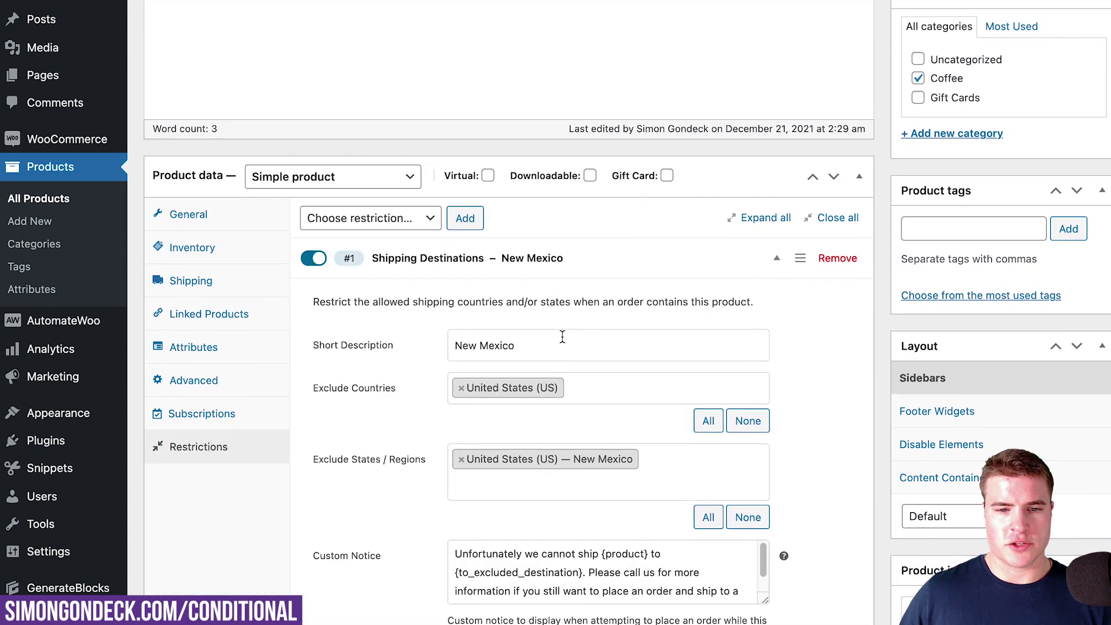
scroll(562, 338, down, 3)
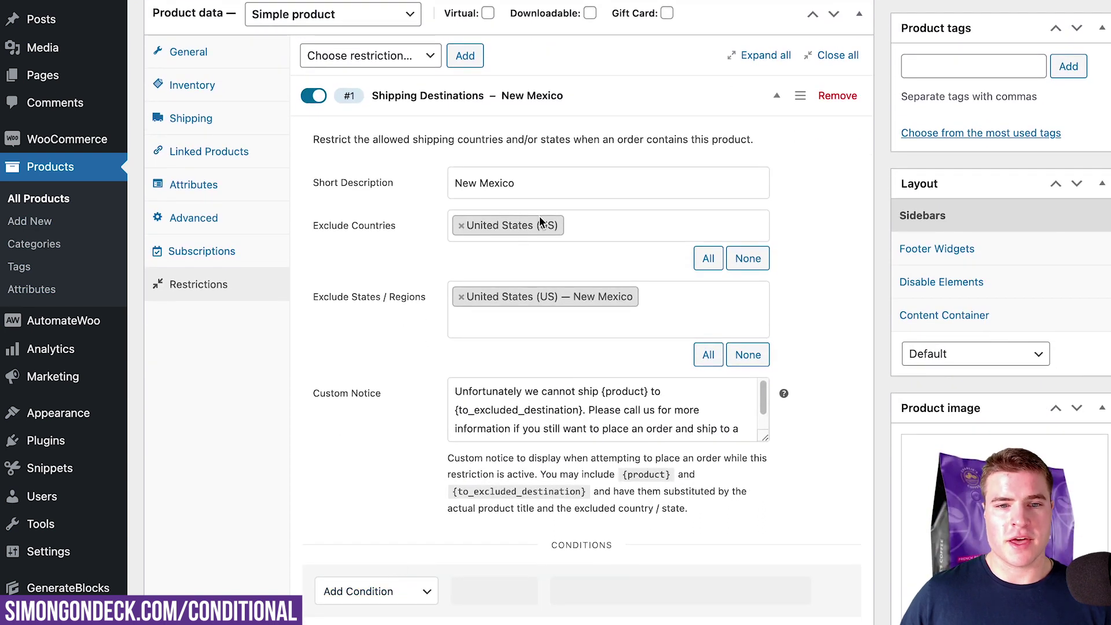
Add Minnesota to the excluded states
click(650, 299)
text(me)
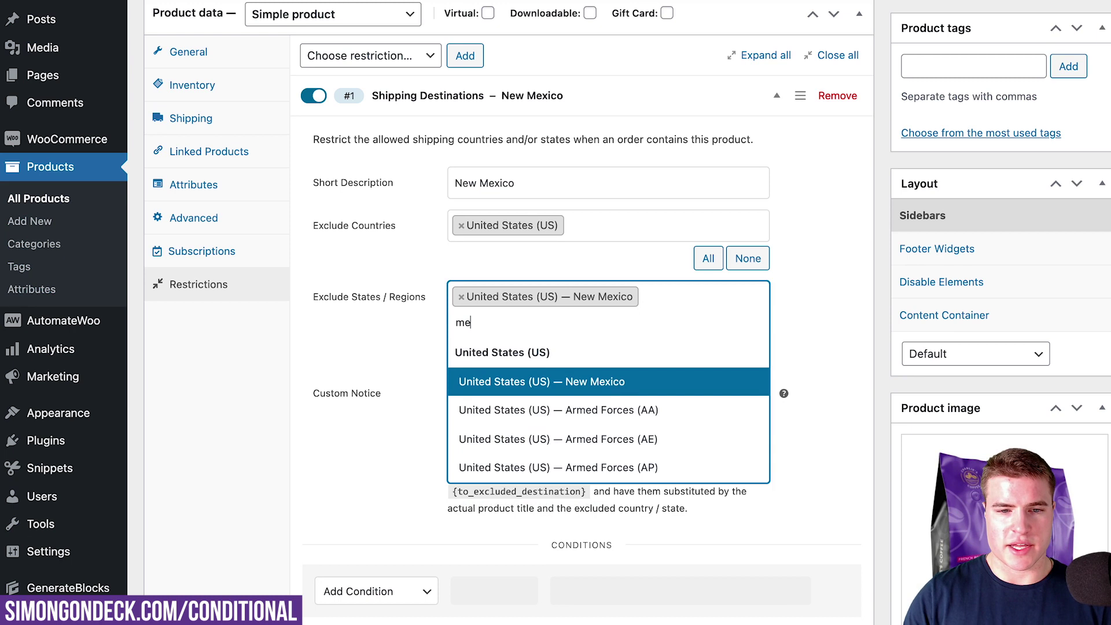
key(BackSpace)
text(inne)
key(Return)
Change the short description to 'New Mexico, Minnesota' and update the product
click(544, 183)
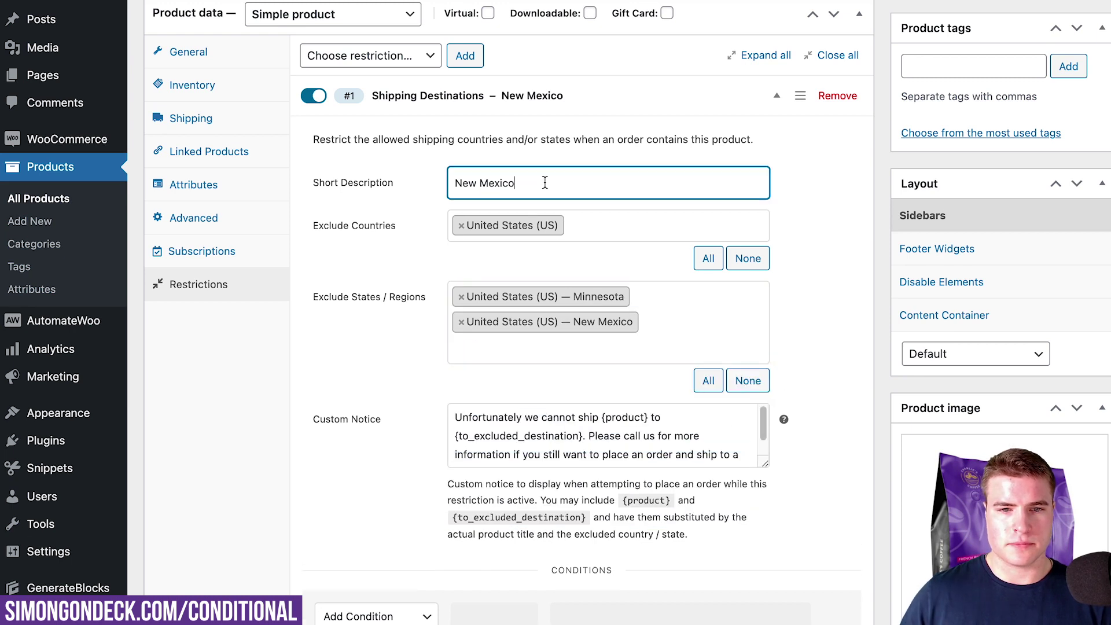
text(, Me)
text(innesota)
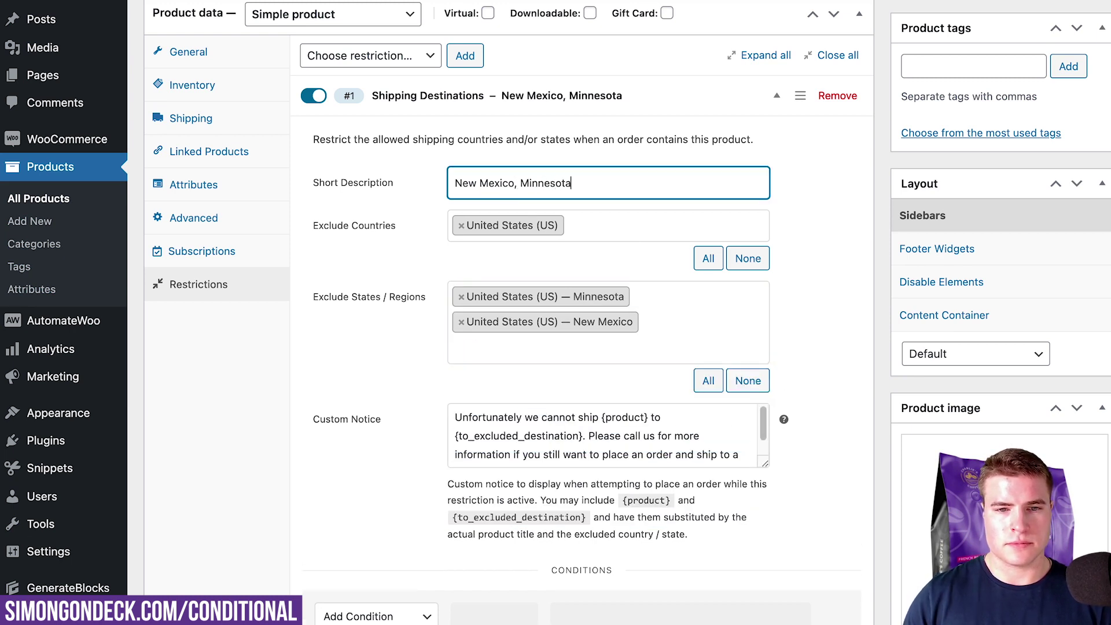
scroll(672, 273, up, 5)
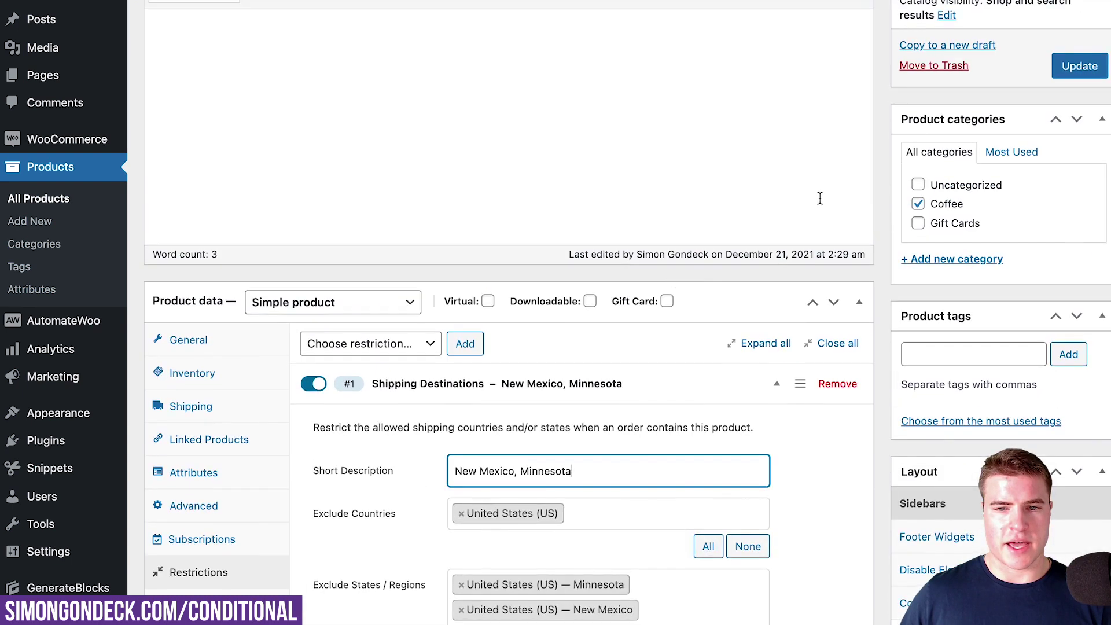
click(1080, 65)
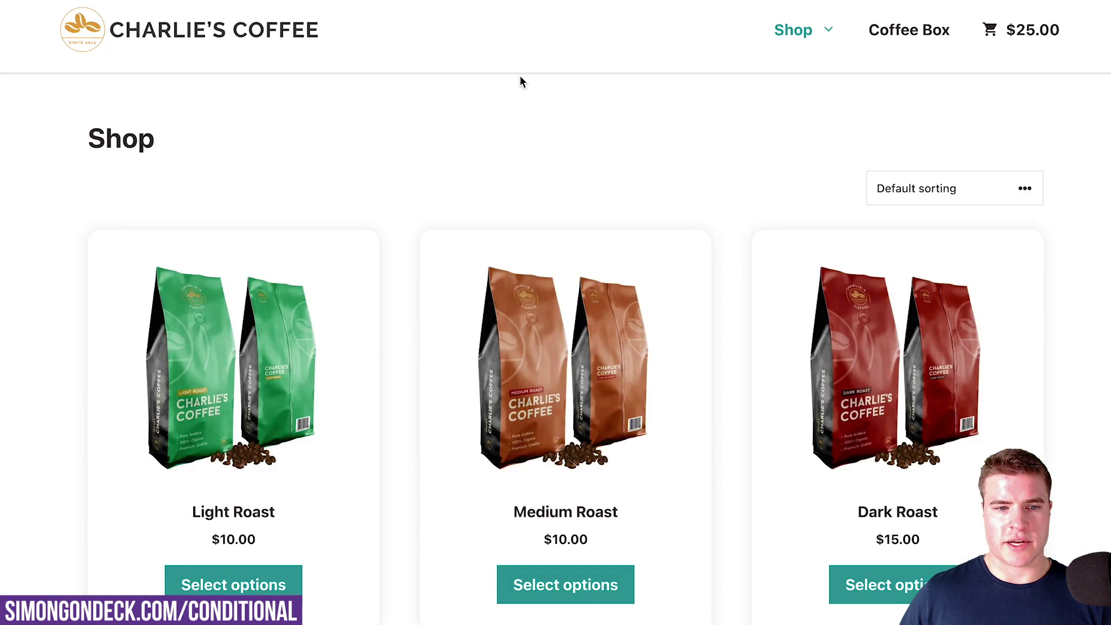
Open the French Roast product page on the storefront and proceed to checkout
scroll(520, 79, down, 3)
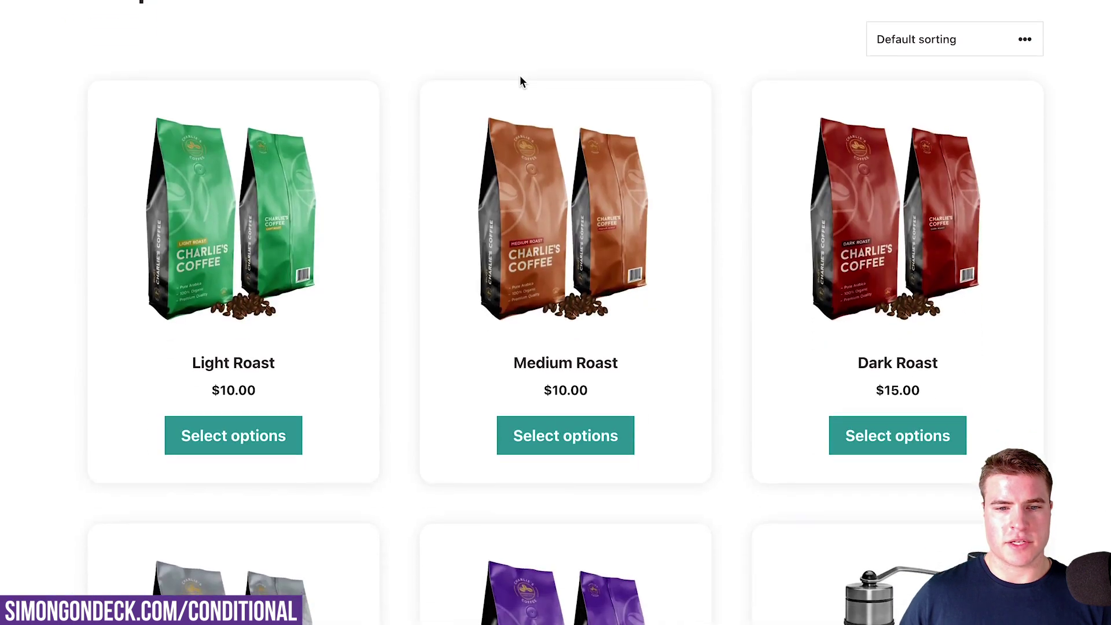
scroll(520, 79, down, 2)
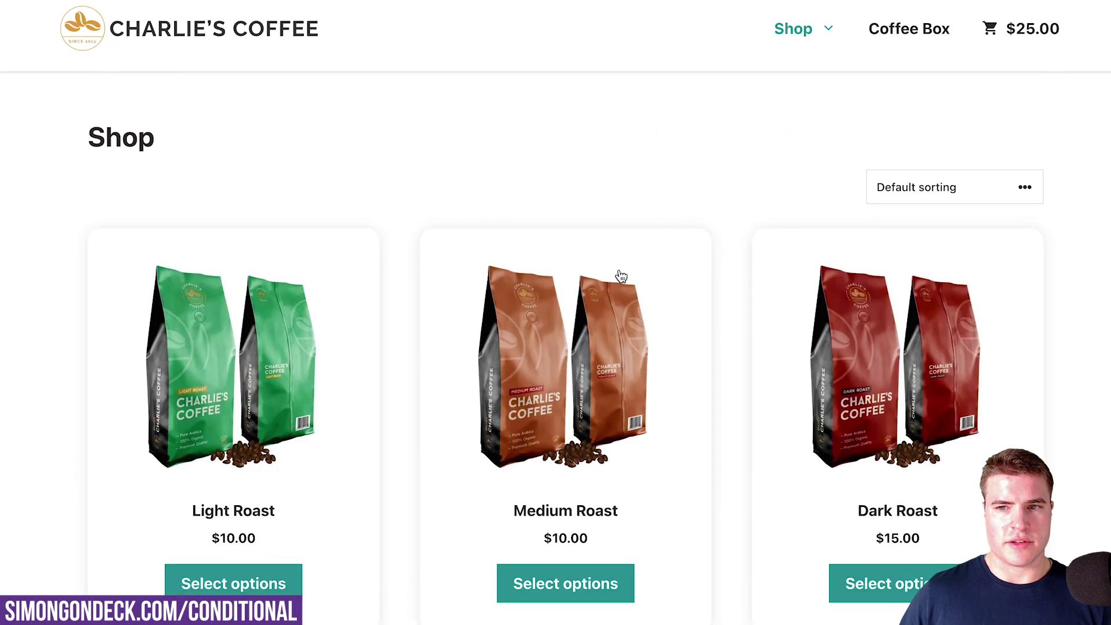
scroll(621, 277, down, 7)
click(566, 427)
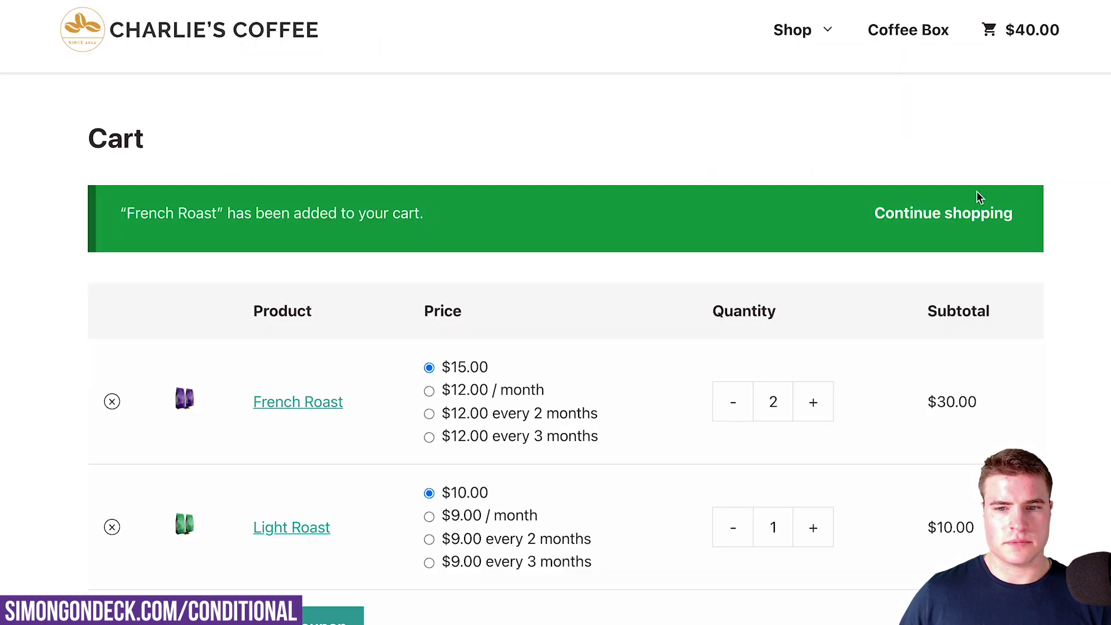
scroll(978, 193, down, 5)
scroll(977, 197, down, 4)
click(809, 552)
Check the red checkout notice saying French Roast cannot ship to Minnesota
scroll(354, 472, down, 8)
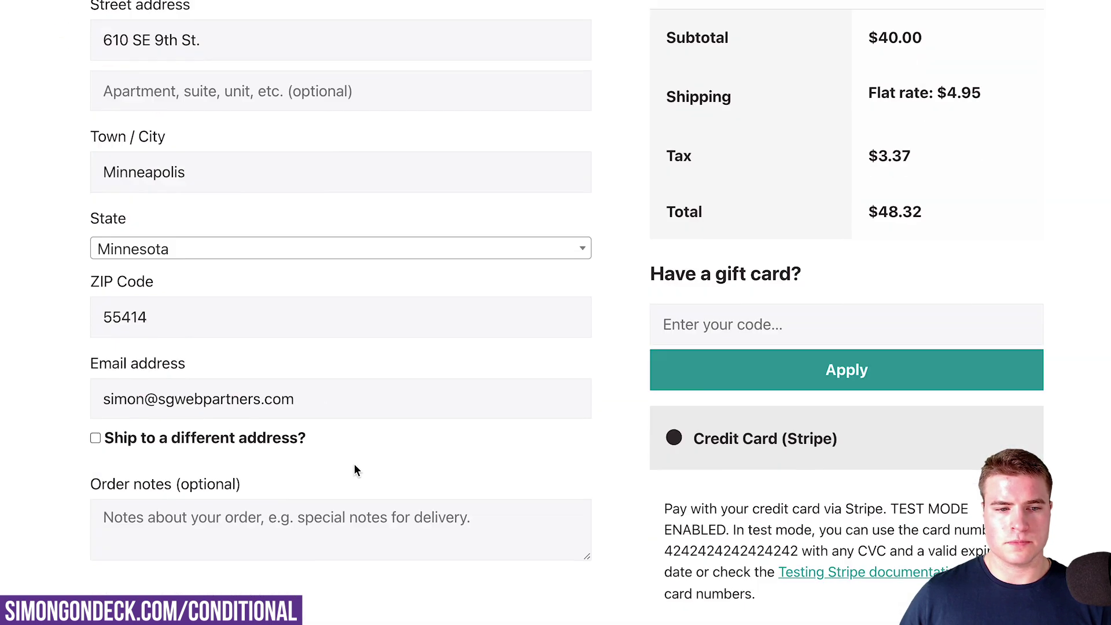
scroll(316, 449, up, 1)
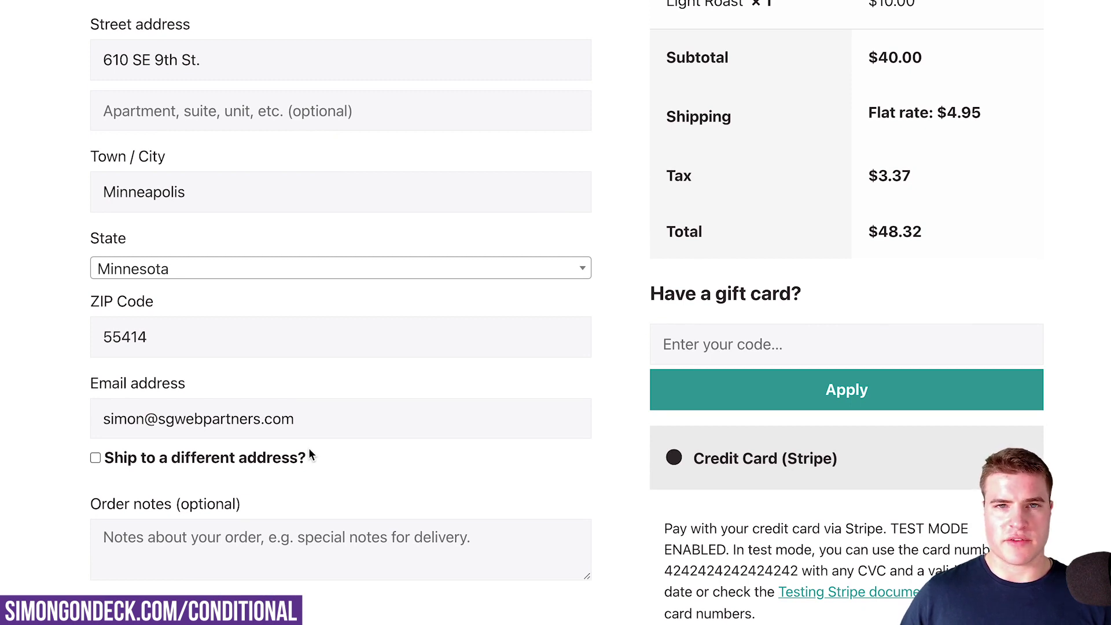
scroll(342, 462, down, 1)
scroll(342, 459, up, 3)
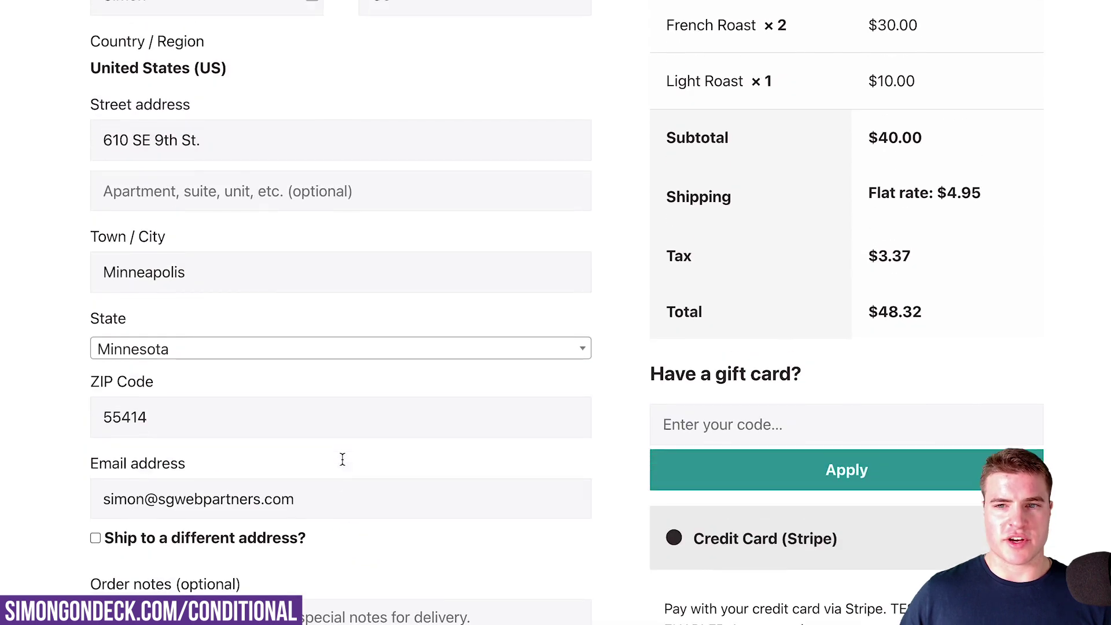
scroll(380, 463, down, 1)
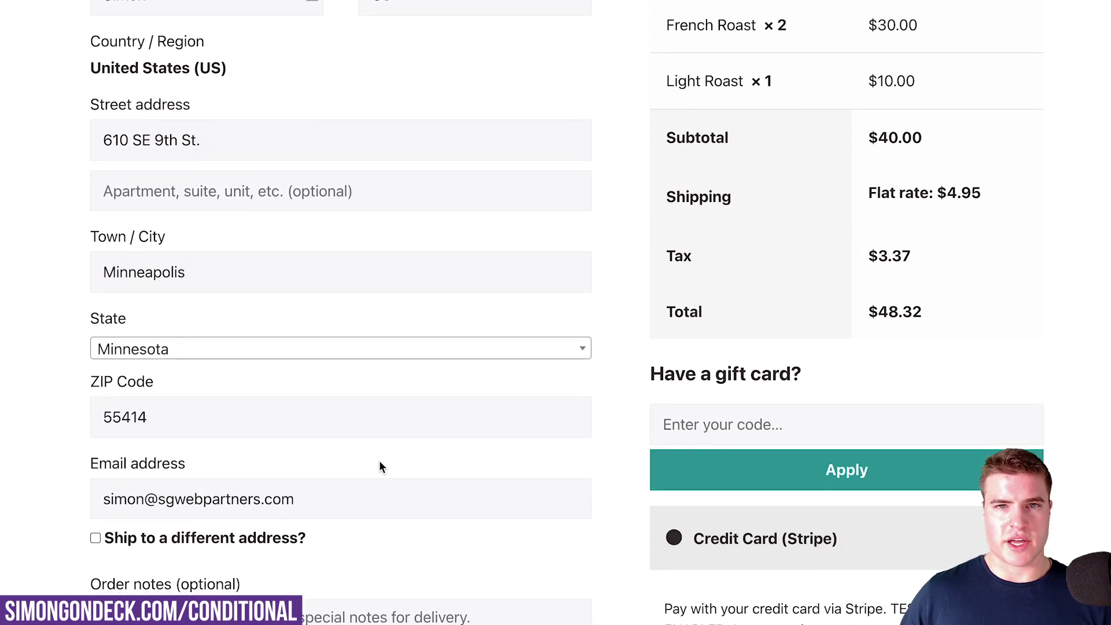
scroll(379, 461, down, 5)
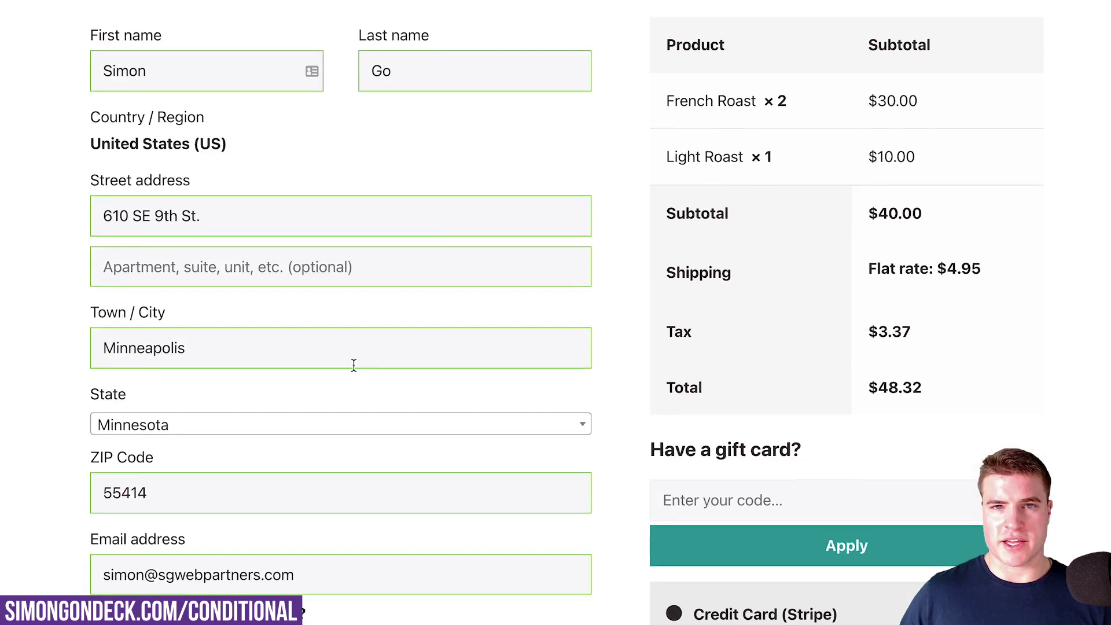
drag(540, 36, 469, 37)
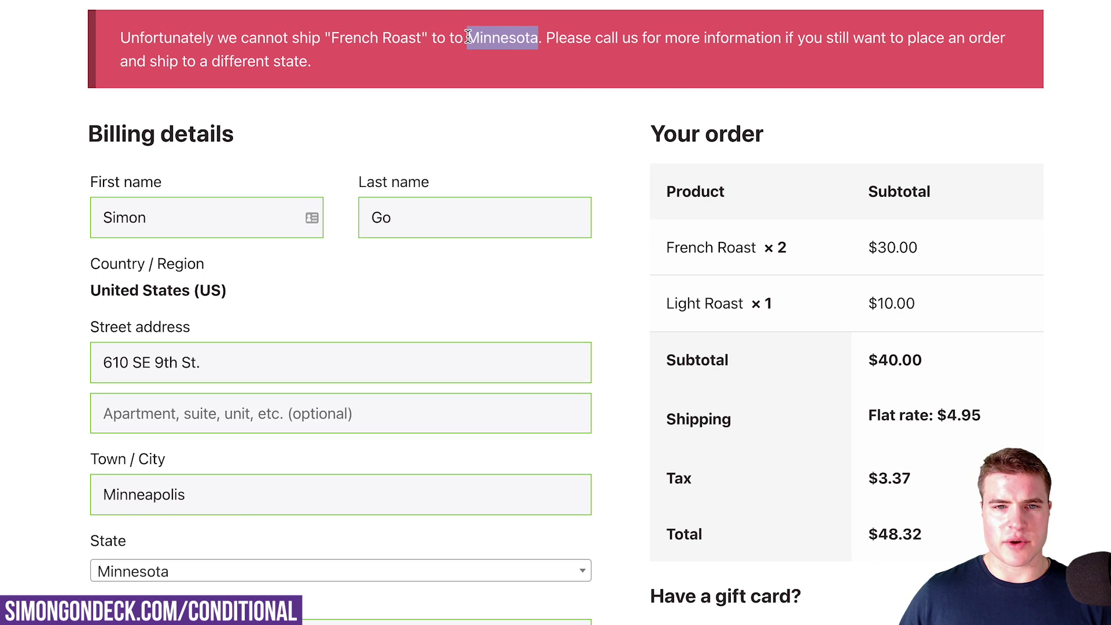
click(487, 89)
scroll(487, 88, up, 1)
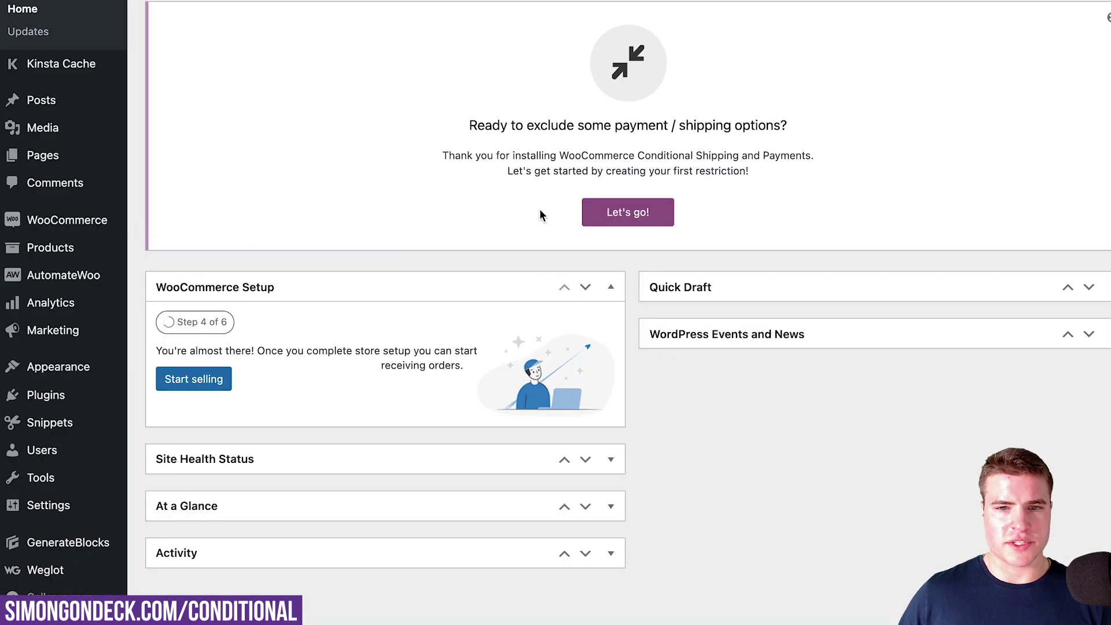
Use the dashboard's 'Let's go!' notice to view Payment Gateways, Shipping Methods and Shipping Destinations restrictions
click(614, 212)
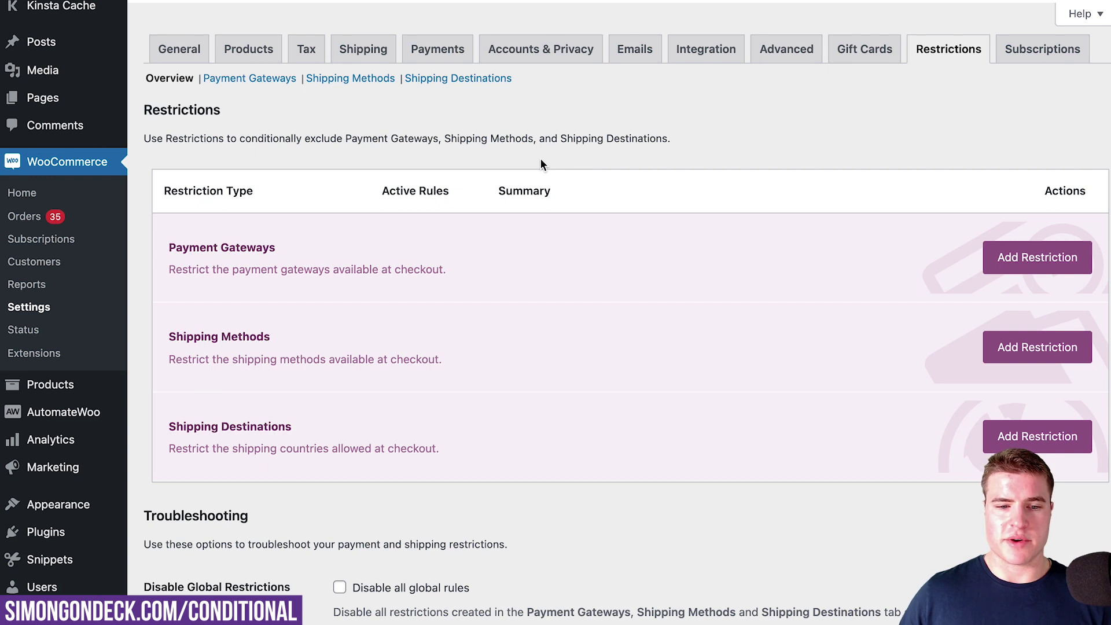
scroll(541, 160, down, 1)
scroll(541, 159, up, 1)
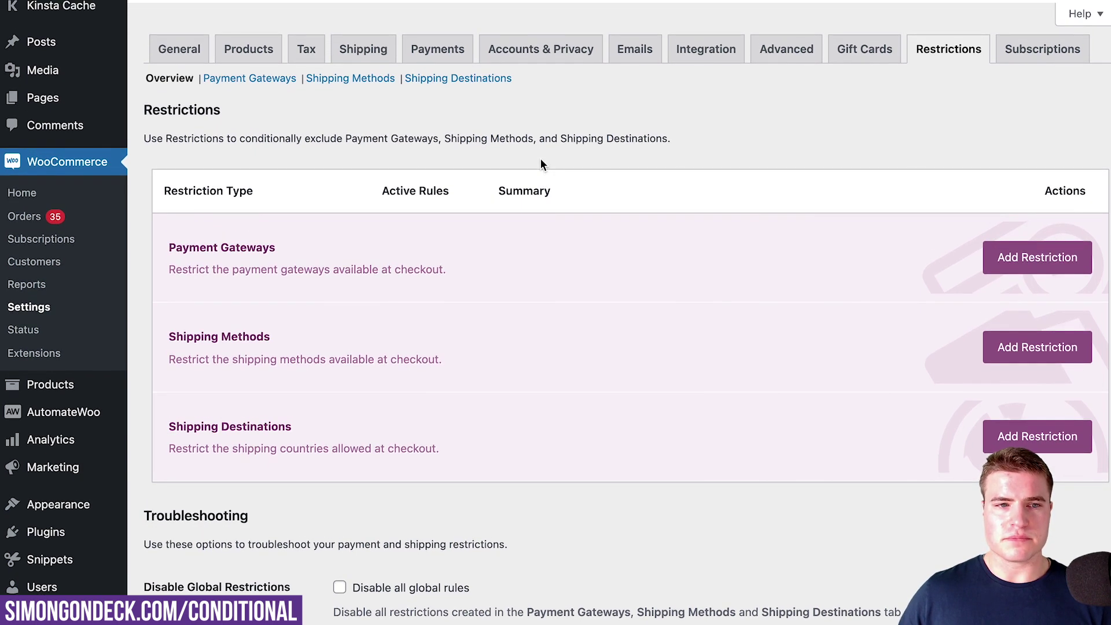